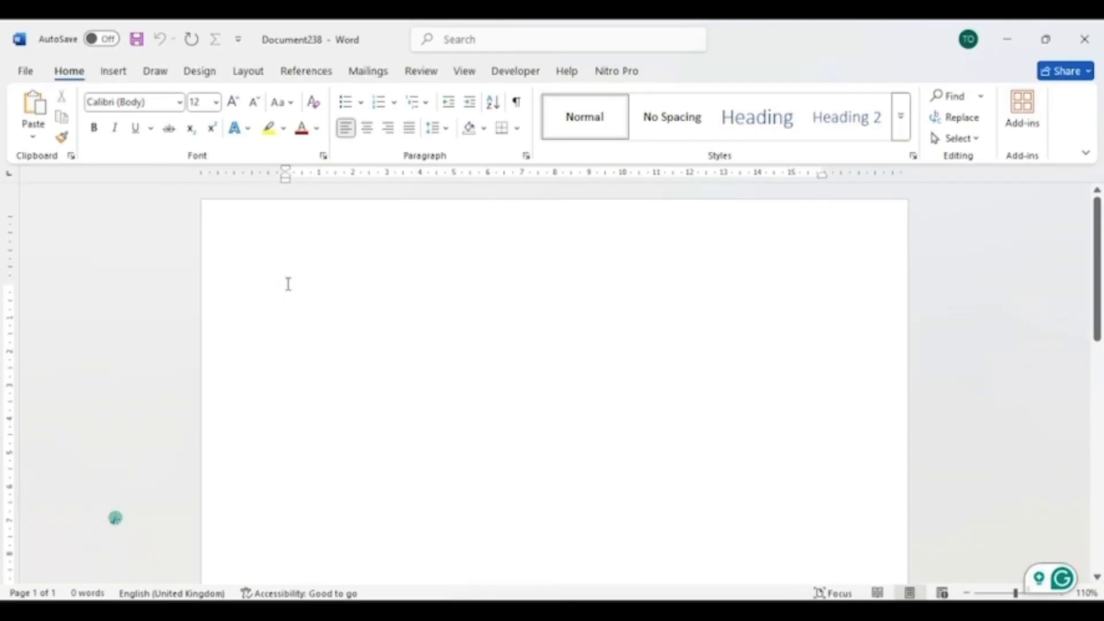
pyautogui.write('TITLE OF YOUR PAPER [Insert your title here]  Introduction [Write your introduction here]  Methods [Describe your methods here]  Results [Present your results here]  Conclusion [Write your conclusion here]  References [Add your references here]')
pyautogui.scroll(5, 307, 320)
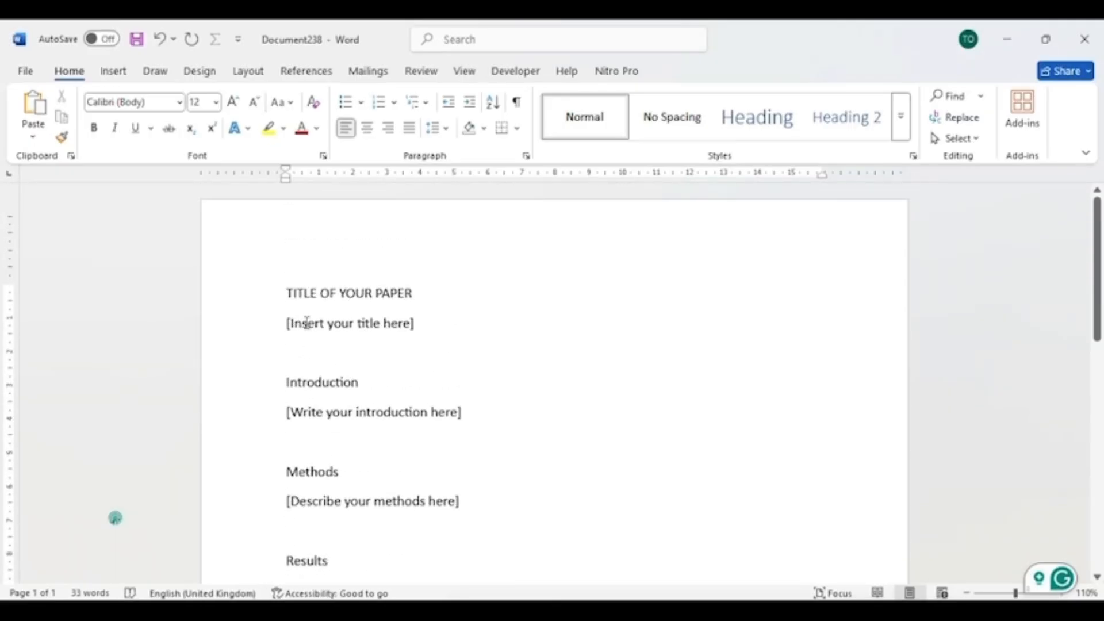
pyautogui.scroll(-4, 307, 320)
pyautogui.scroll(-2, 304, 320)
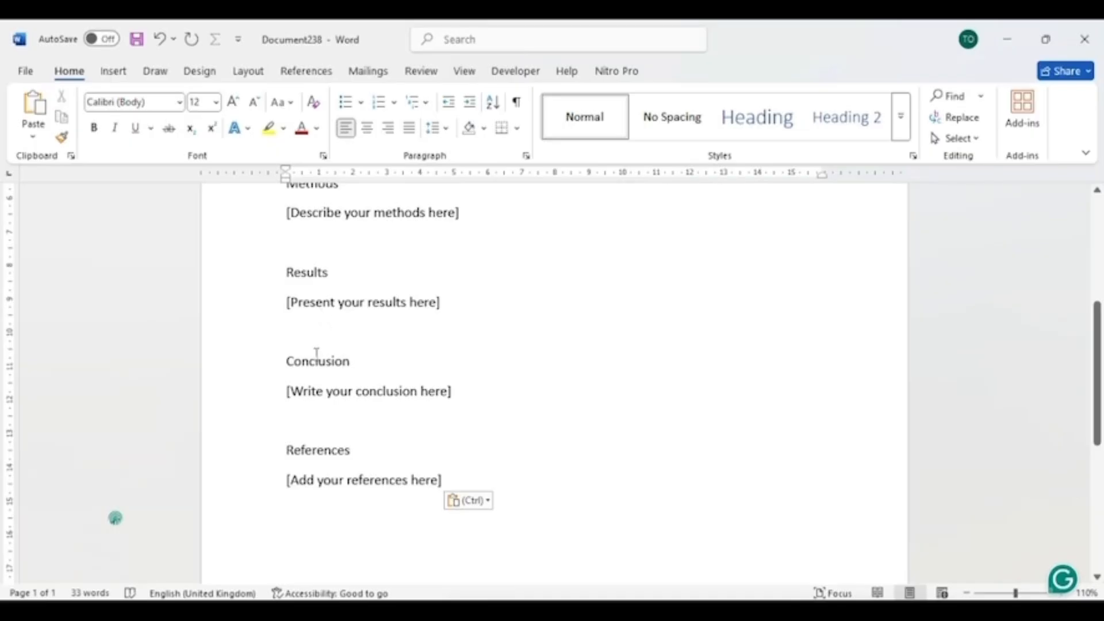
pyautogui.scroll(4, 354, 381)
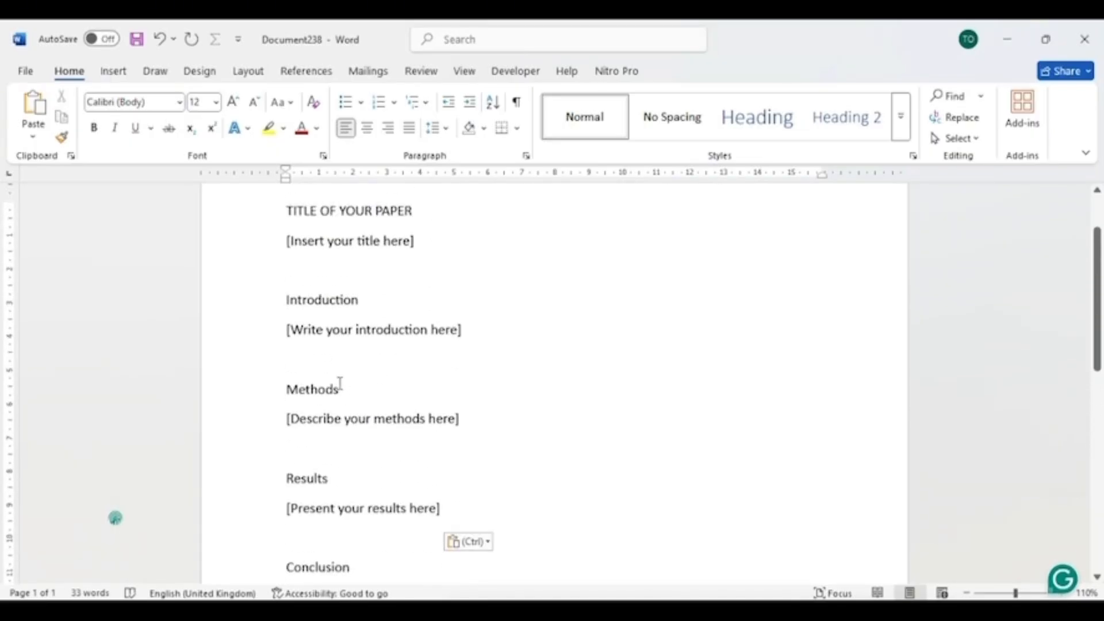
pyautogui.hotkey('ctrl', 'z')
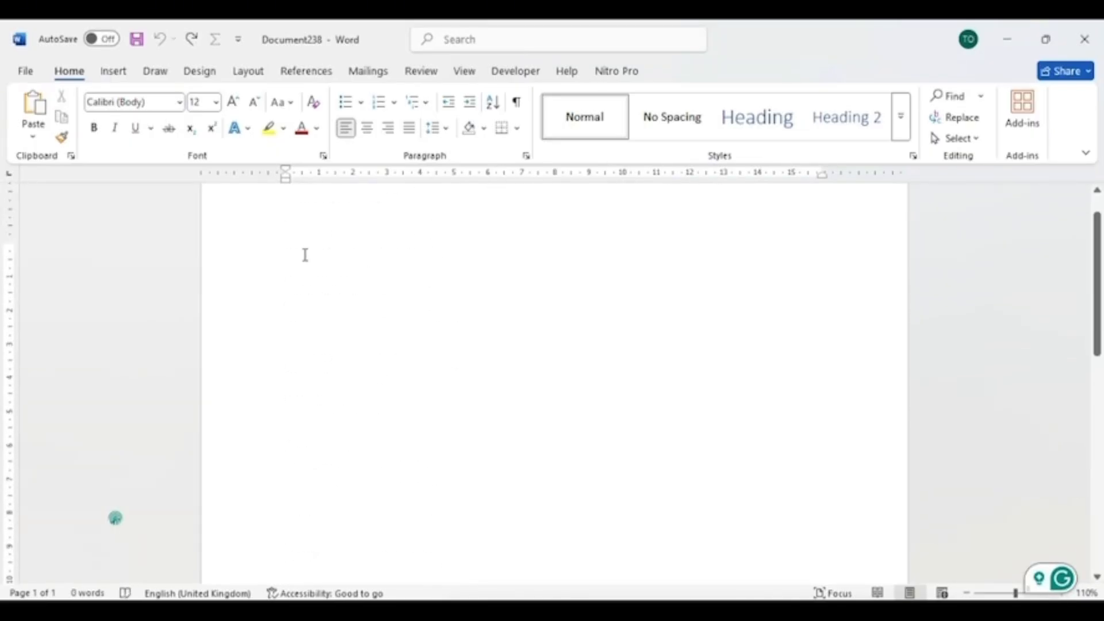
# - Modify the Normal style to Arial, 12 pt, justified alignment, applied only in this document
pyautogui.scroll(1, 314, 291)
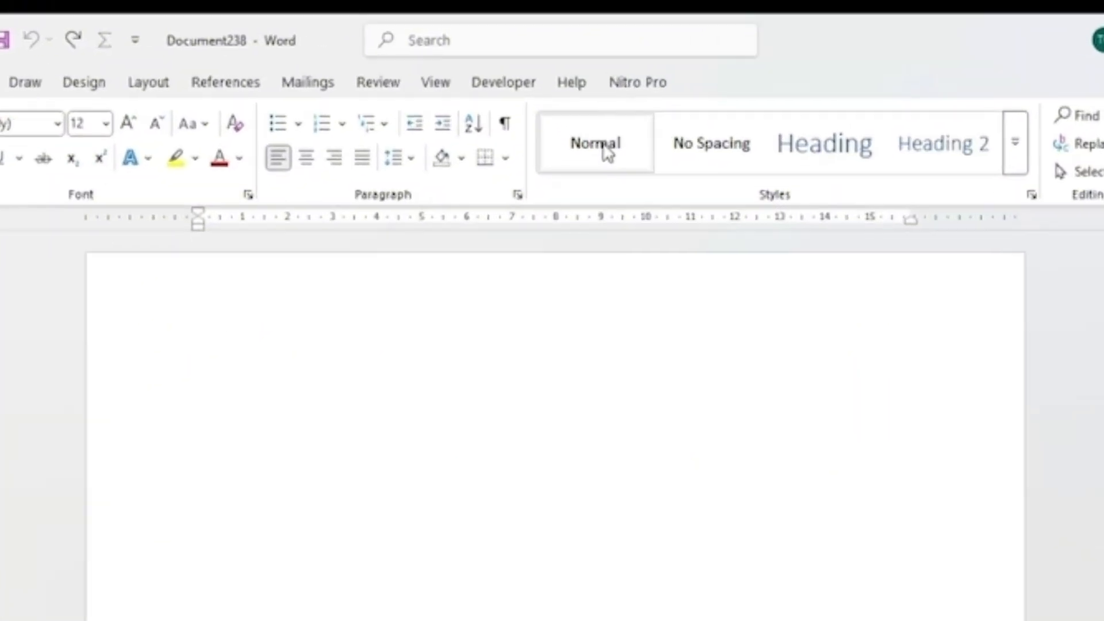
pyautogui.rightClick(593, 122)
pyautogui.click(706, 237)
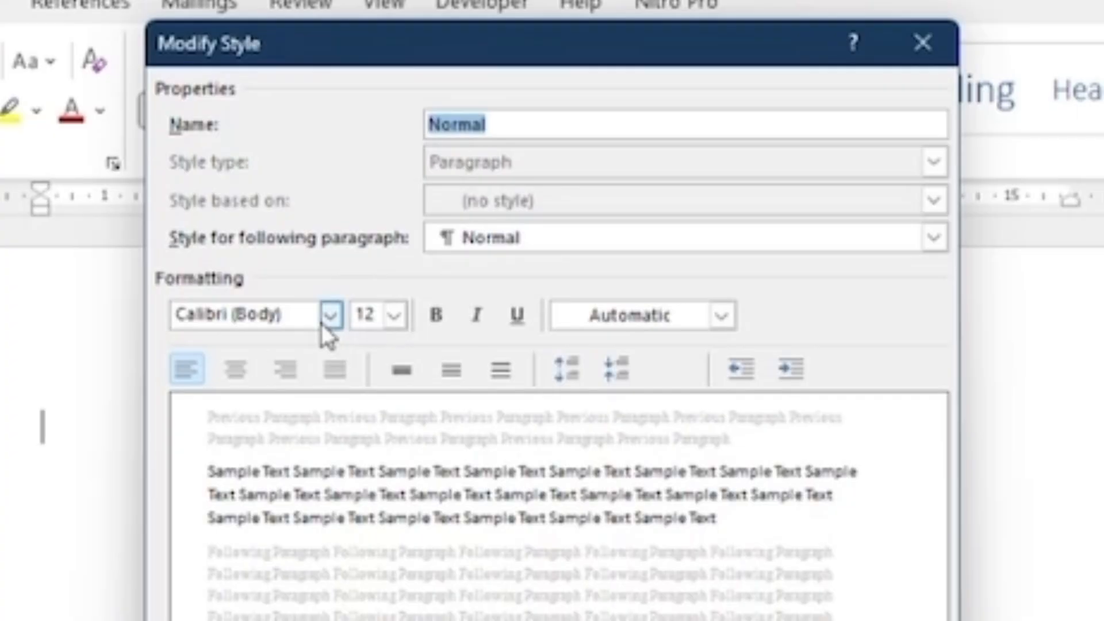
pyautogui.click(331, 317)
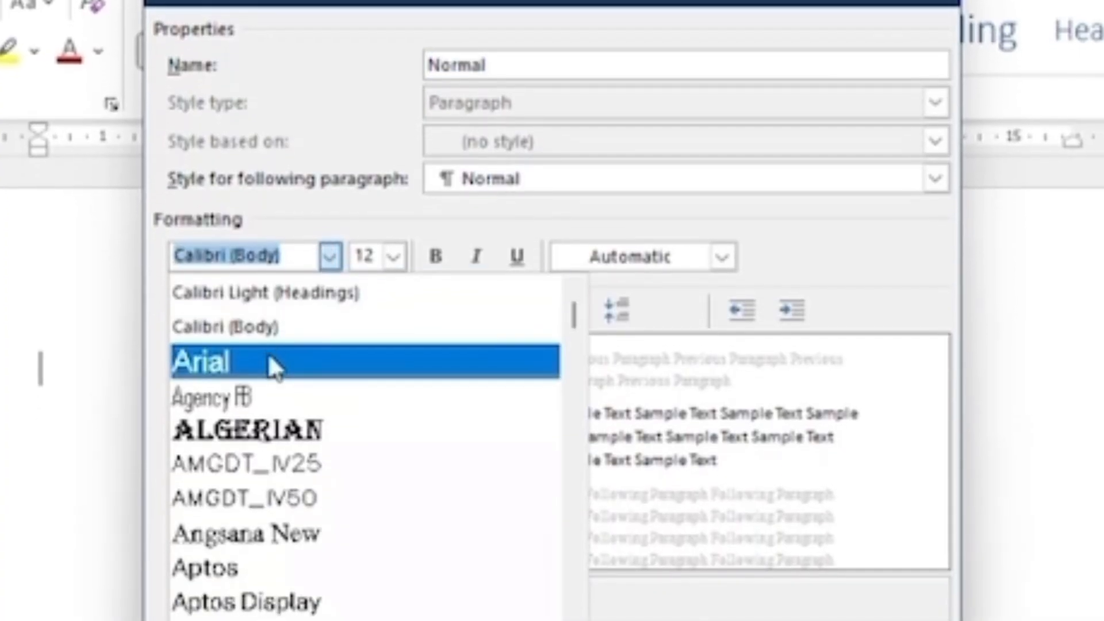
pyautogui.click(273, 425)
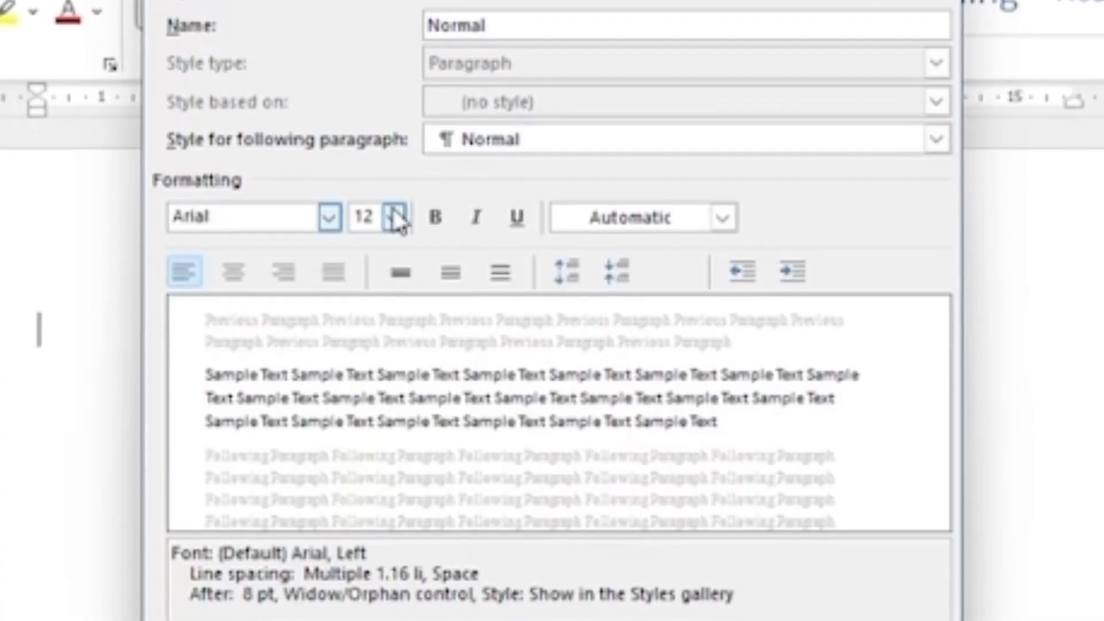
pyautogui.click(394, 236)
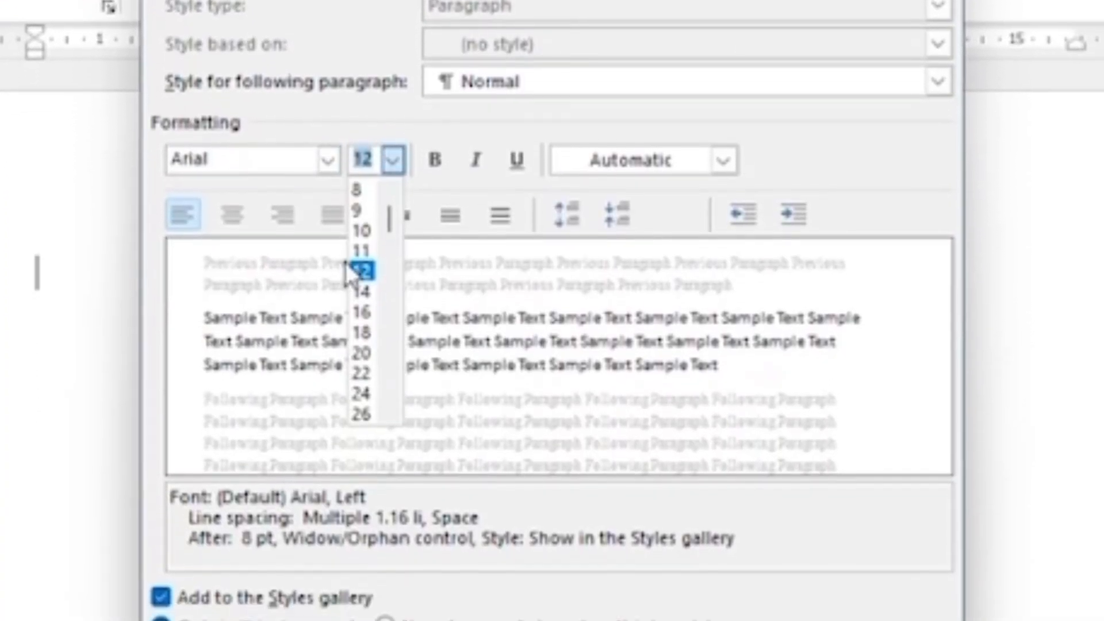
pyautogui.click(352, 271)
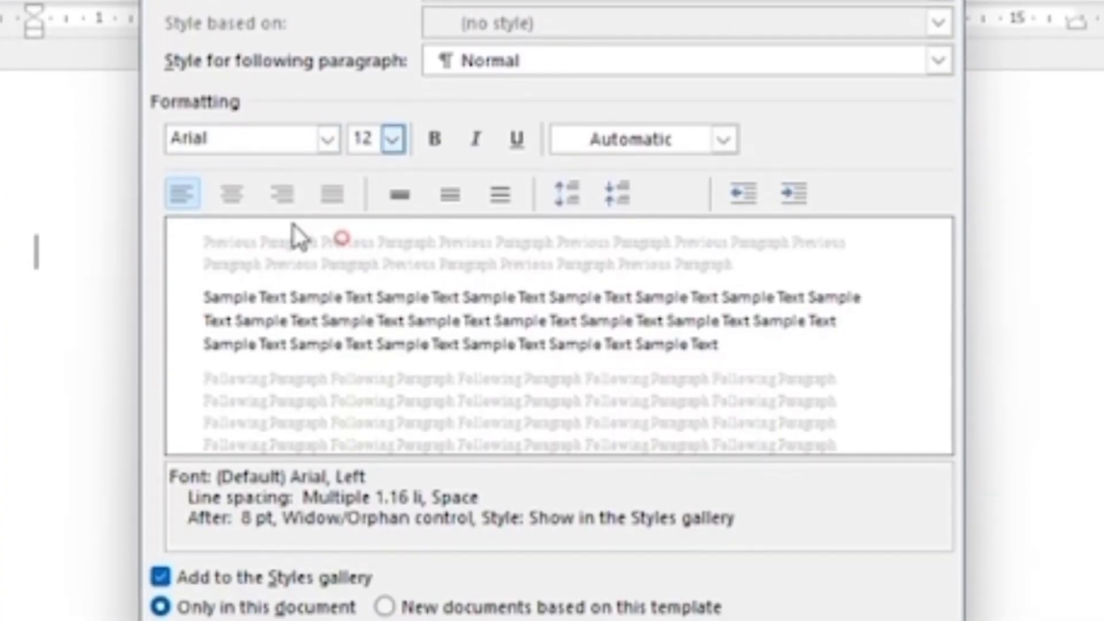
pyautogui.click(332, 214)
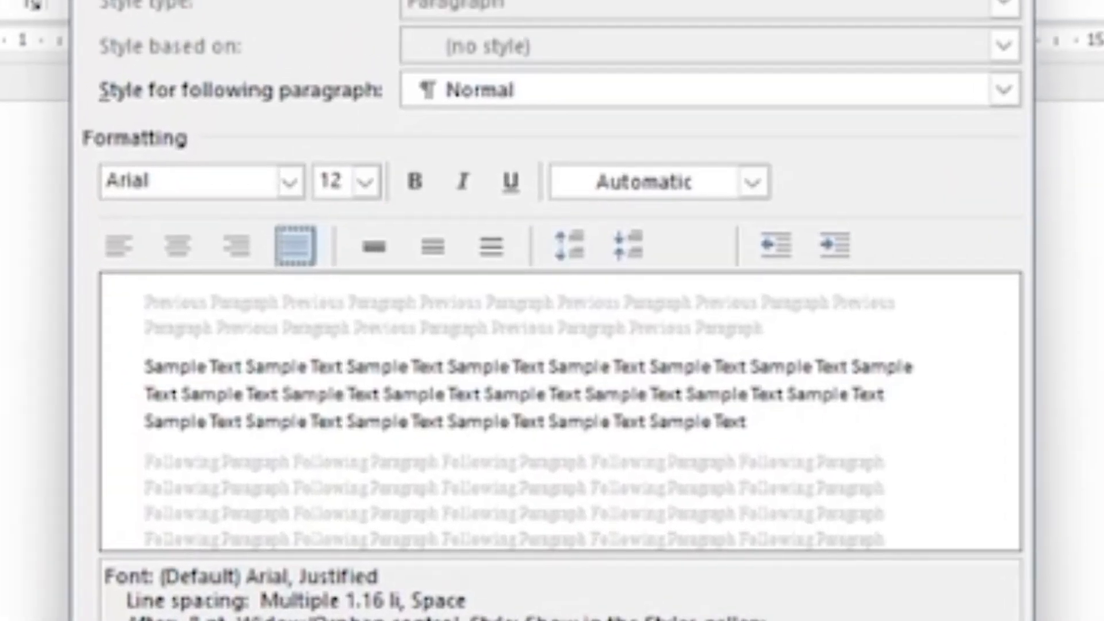
pyautogui.click(205, 600)
pyautogui.click(167, 527)
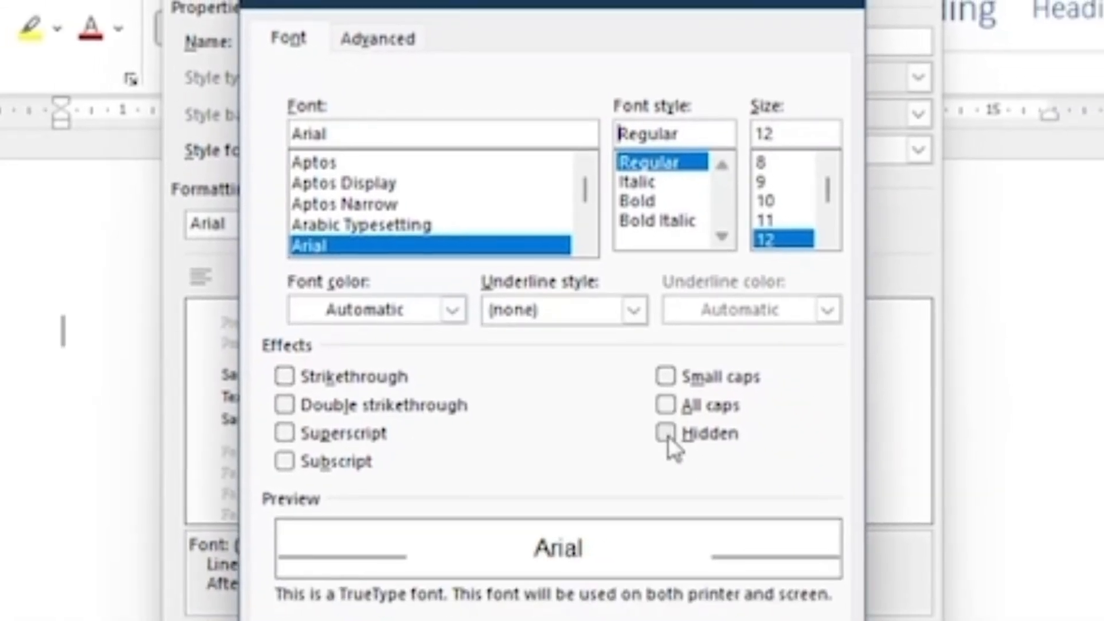
pyautogui.click(667, 601)
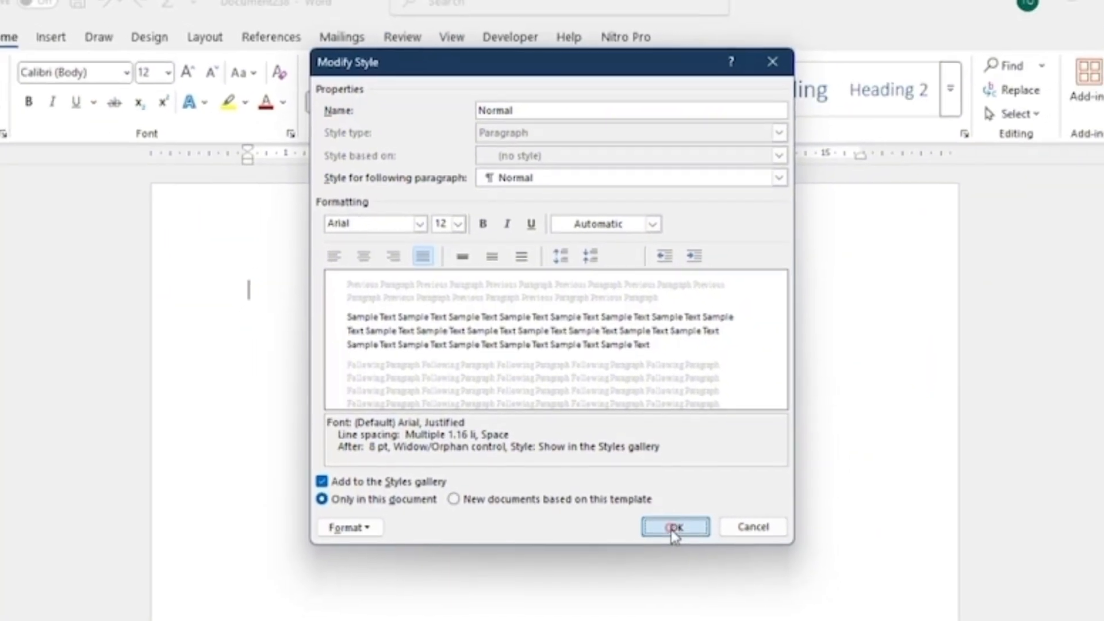
pyautogui.click(684, 542)
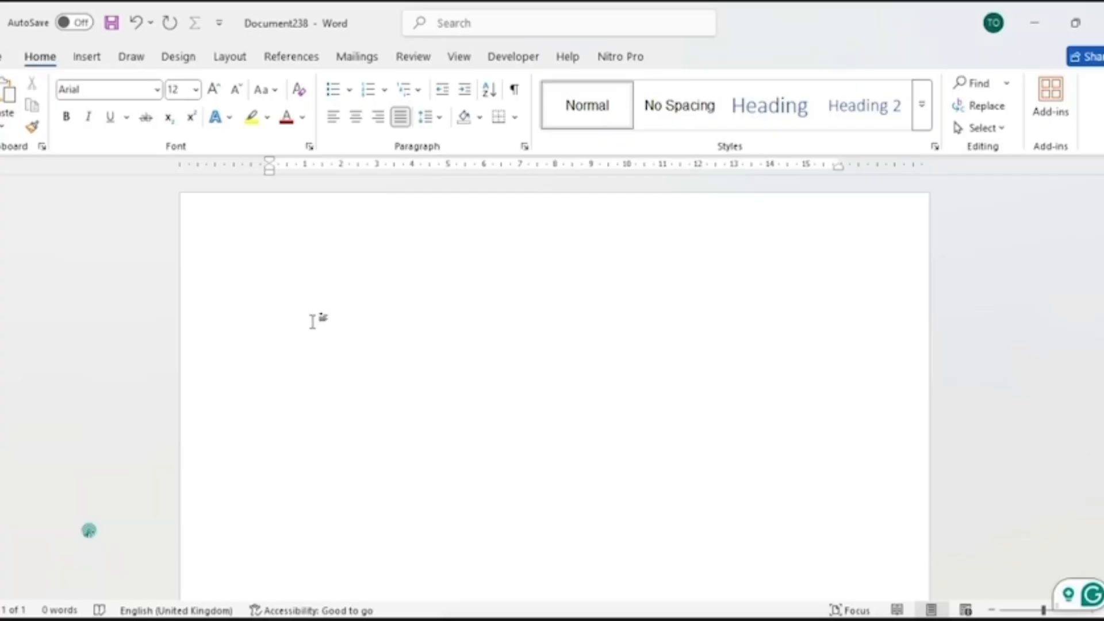
# - Paste the paper template text with its section headings and placeholders into the document
pyautogui.hotkey('ctrl', 'v')
pyautogui.scroll(5, 352, 385)
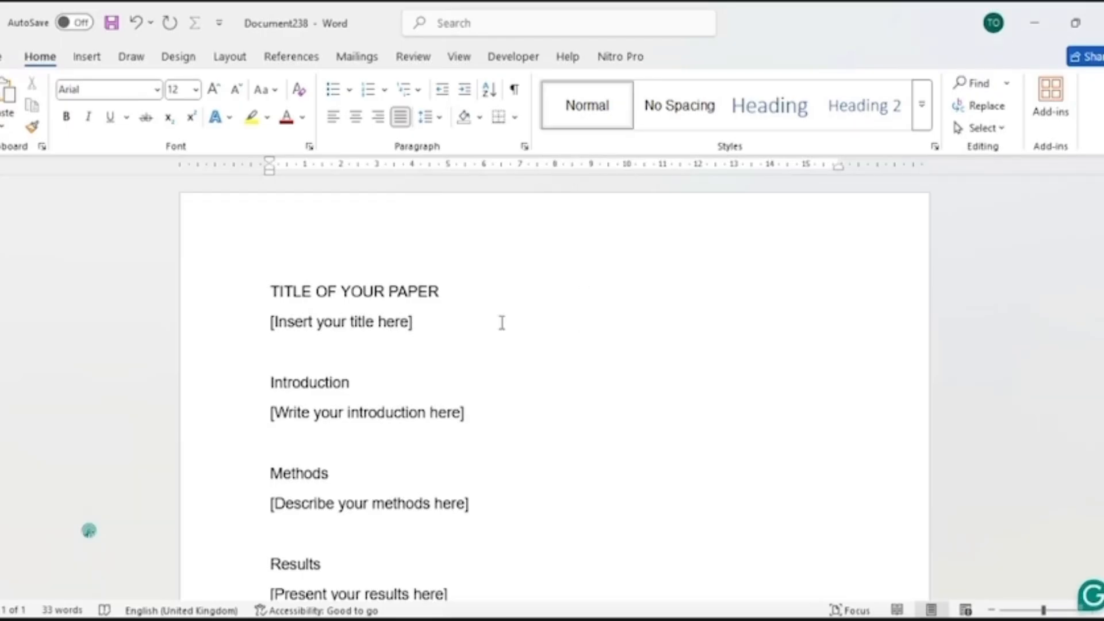
pyautogui.scroll(-2, 240, 329)
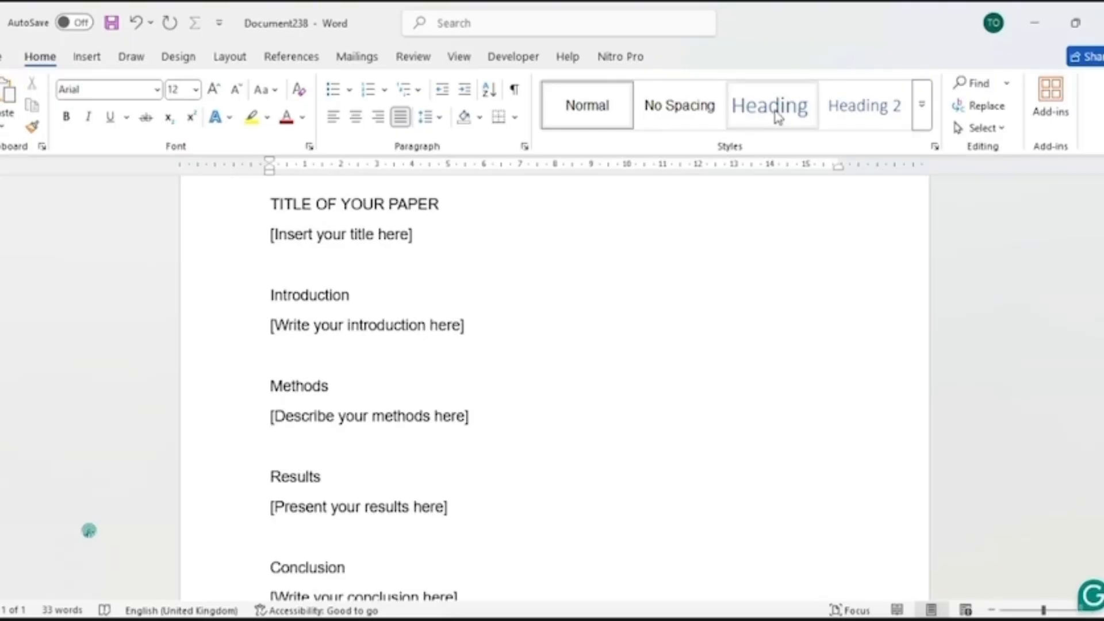
pyautogui.scroll(1, 206, 292)
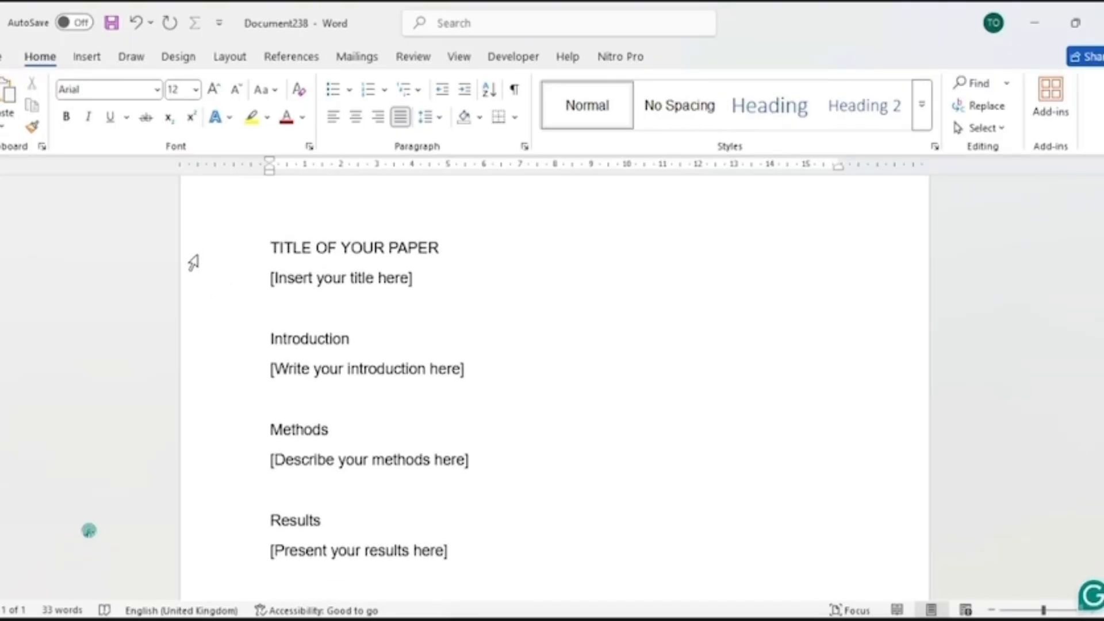
# - Apply the Heading 1 style to the TITLE OF YOUR PAPER line
pyautogui.click(197, 251)
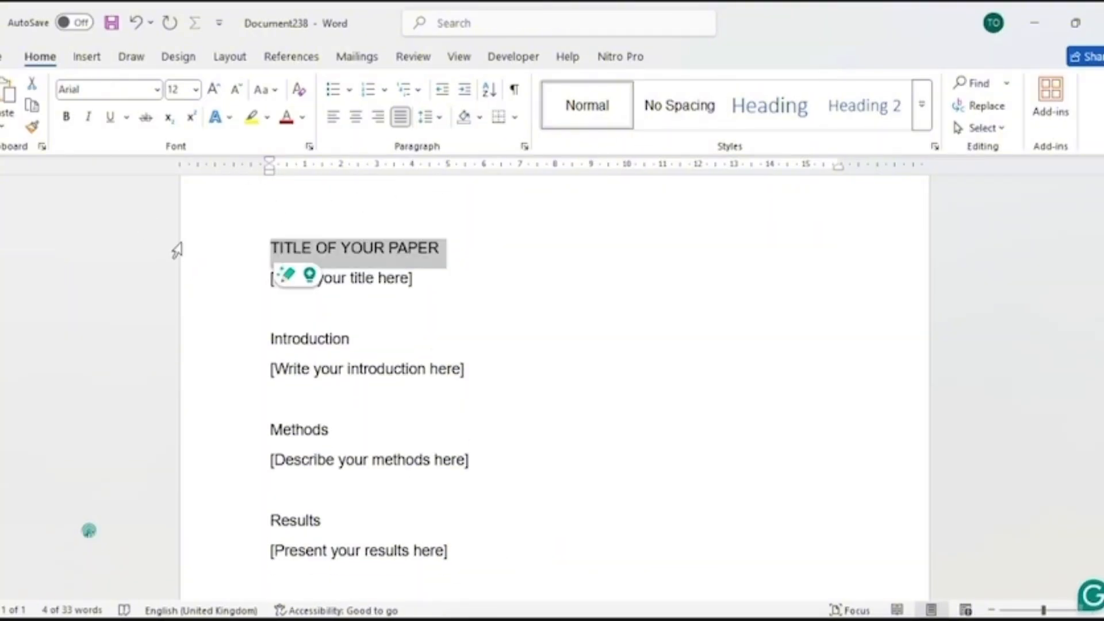
pyautogui.rightClick(769, 106)
pyautogui.click(792, 117)
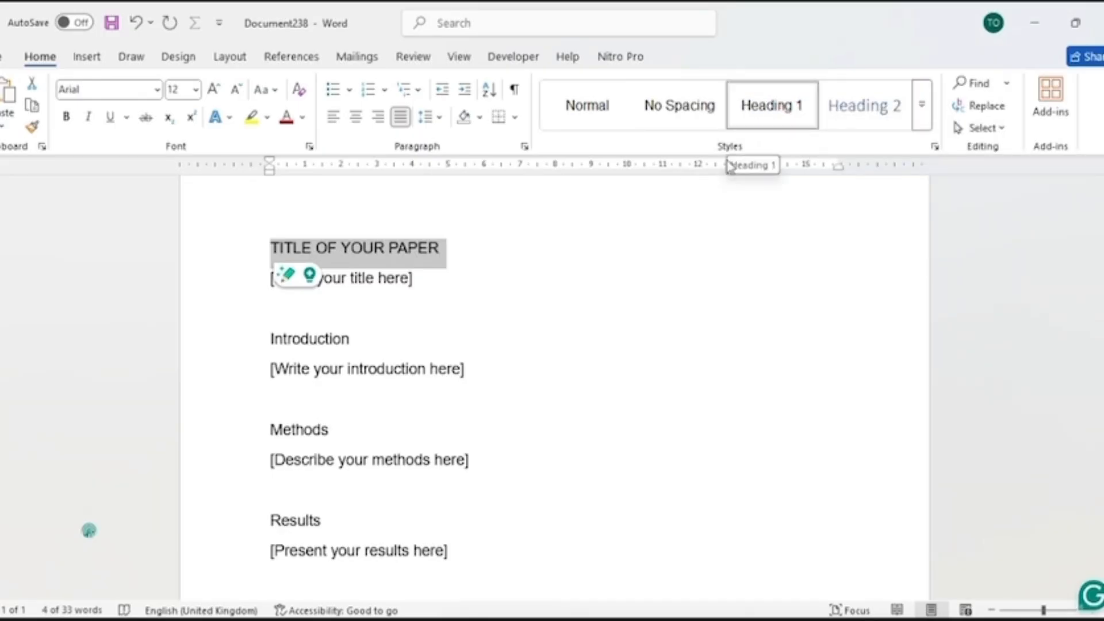
# - Modify the Heading 1 style to Arial, 12 pt, bold
pyautogui.rightClick(758, 115)
pyautogui.click(802, 156)
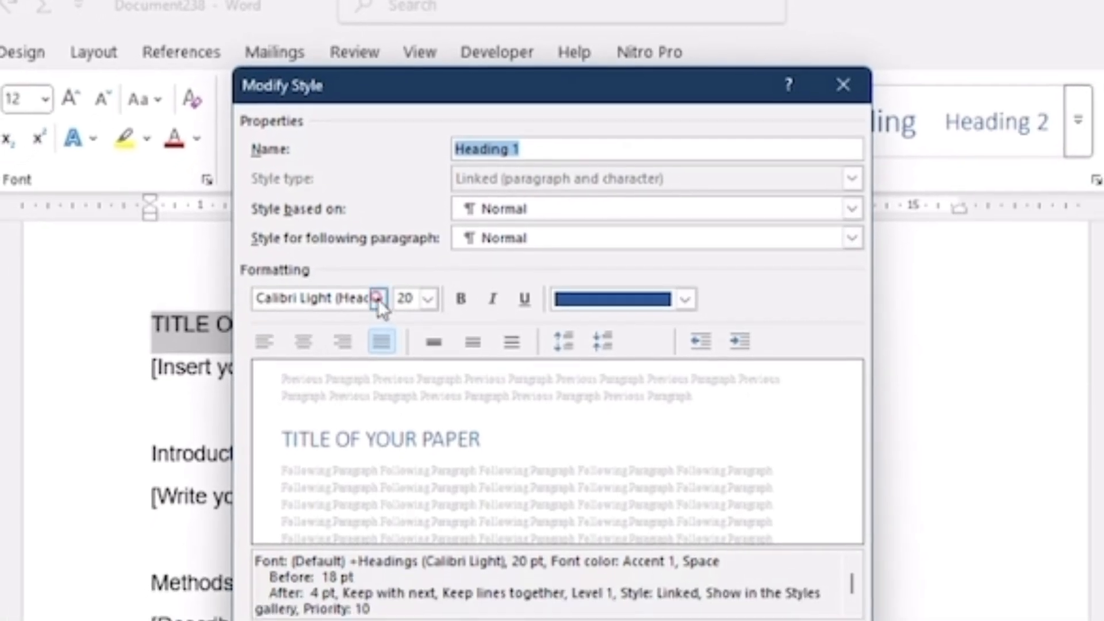
pyautogui.click(379, 300)
pyautogui.click(322, 380)
pyautogui.click(428, 300)
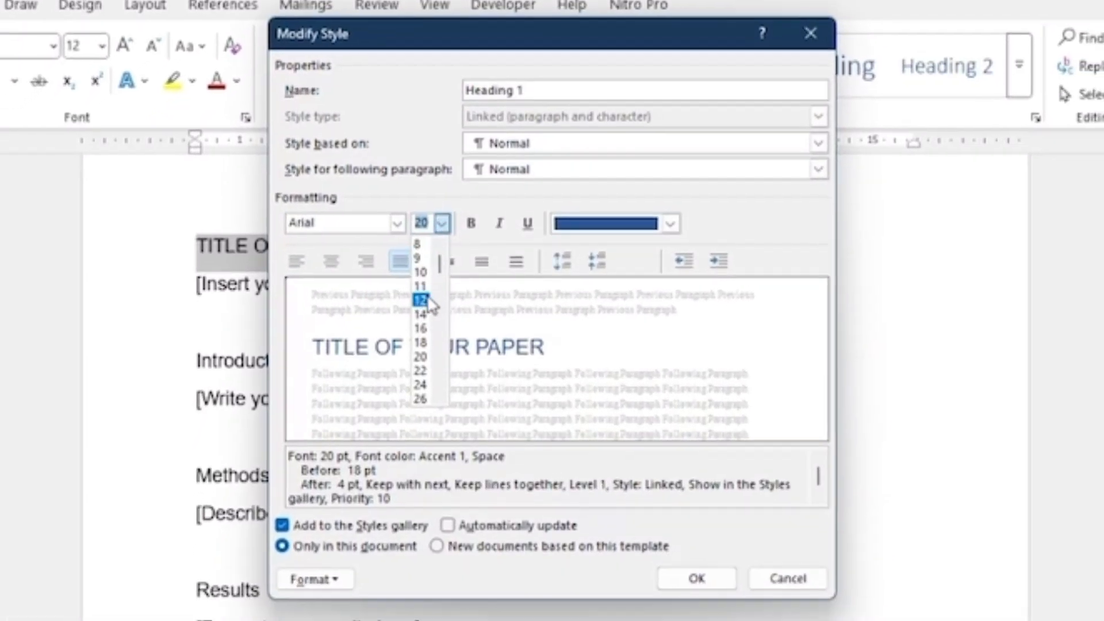
pyautogui.click(420, 287)
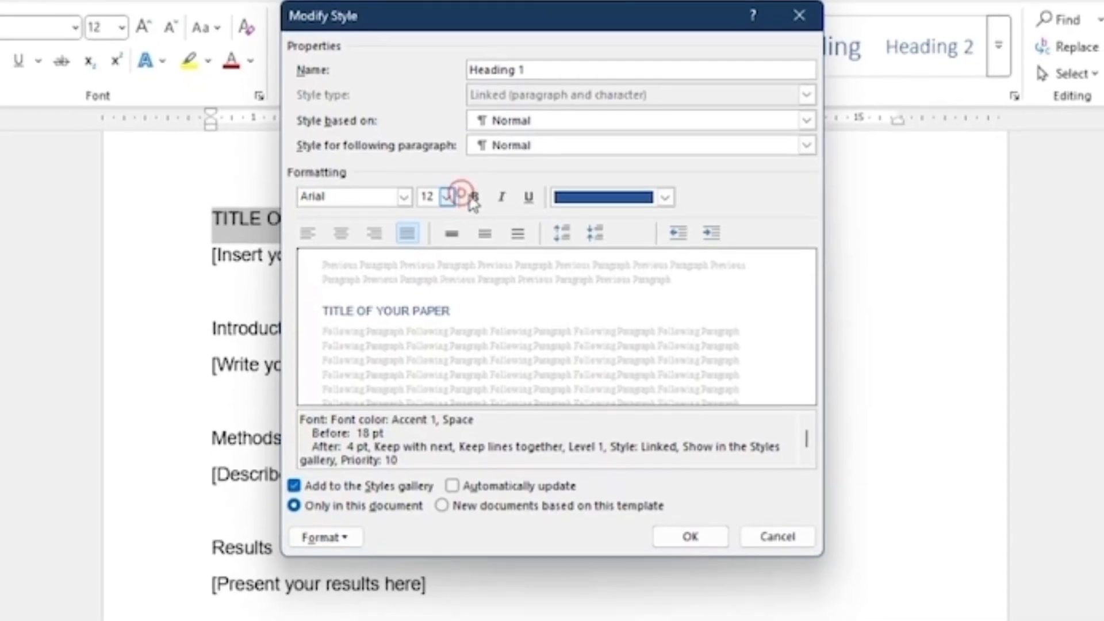
pyautogui.click(472, 198)
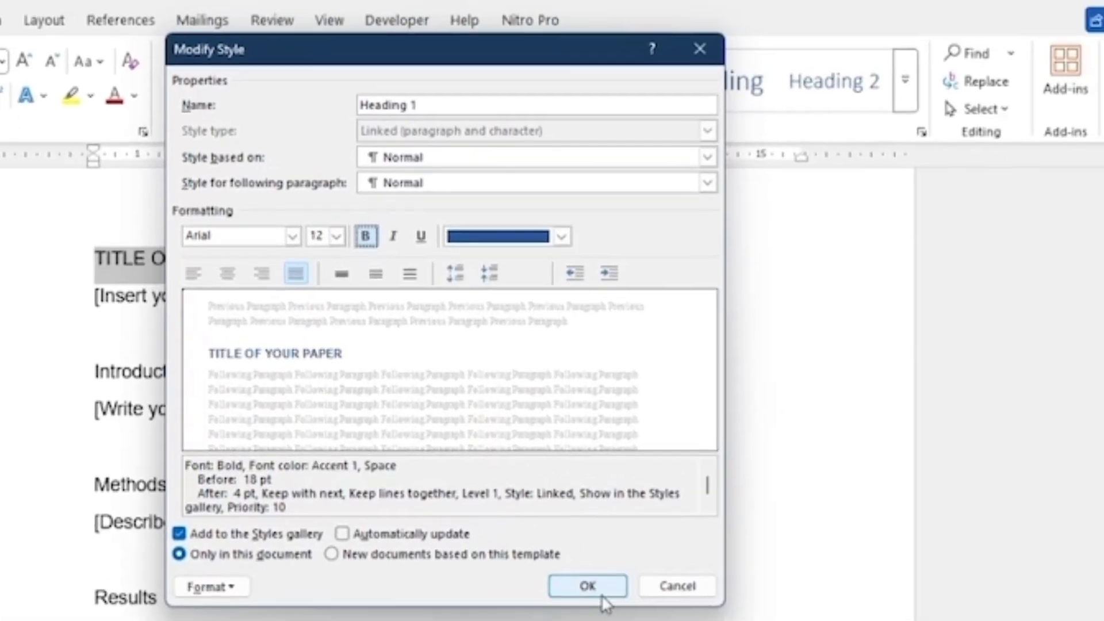
pyautogui.click(593, 584)
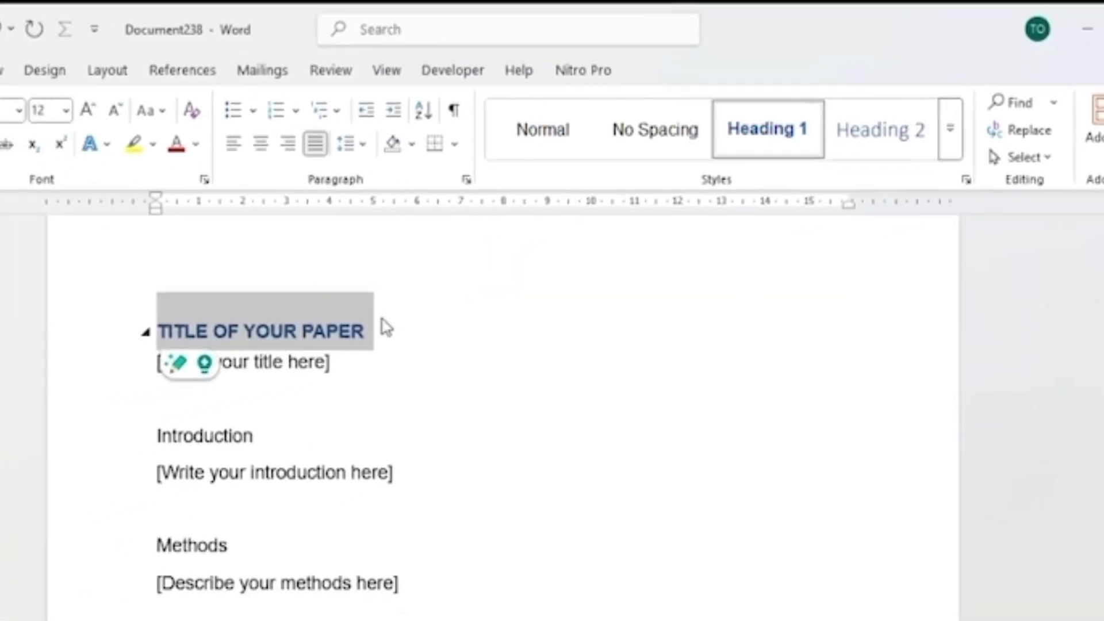
# - Make the Introduction heading bold with a blue font colour
pyautogui.click(387, 328)
pyautogui.click(42, 448)
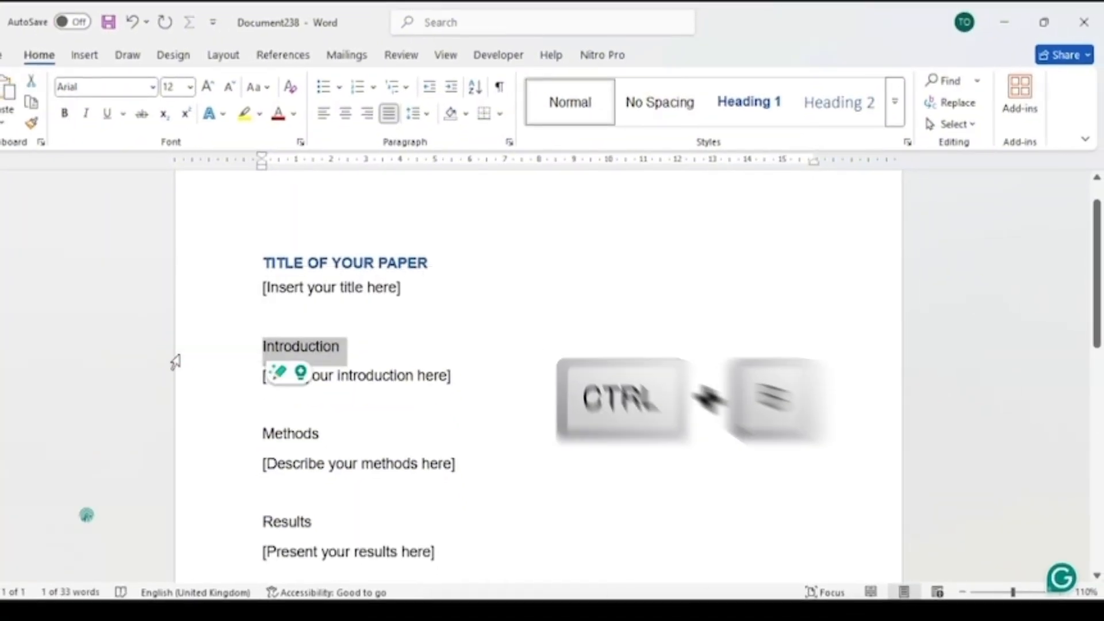
pyautogui.hotkey('ctrl', 'b')
pyautogui.click(293, 113)
pyautogui.click(374, 221)
pyautogui.scroll(-1, 373, 230)
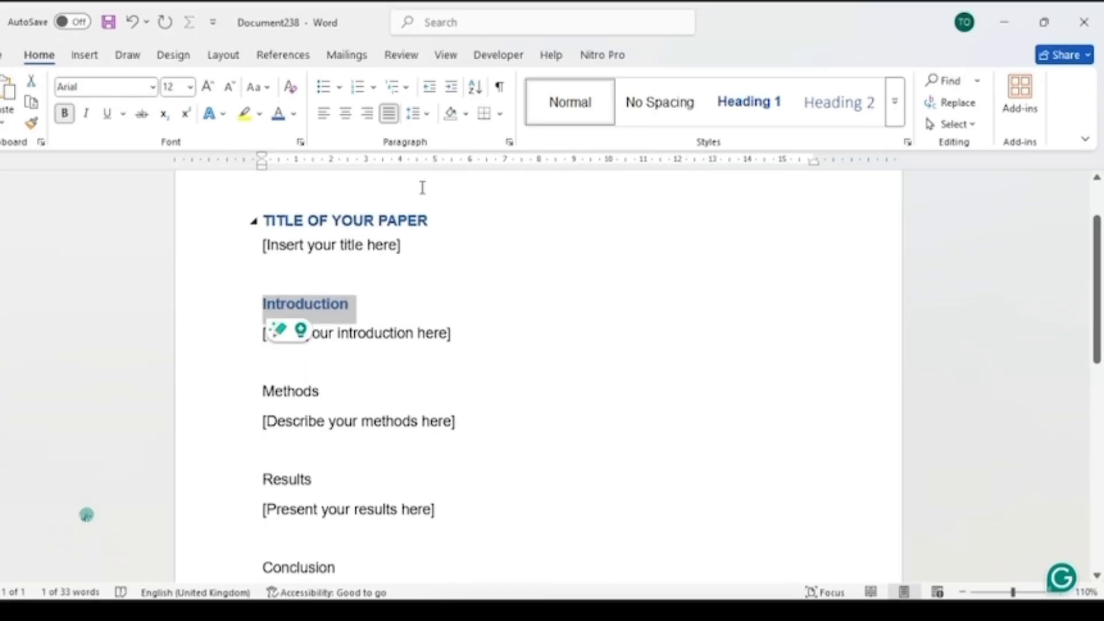
# - Adjust the Introduction heading's paragraph spacing and update Heading 1 to match the selection
pyautogui.click(415, 113)
pyautogui.click(424, 183)
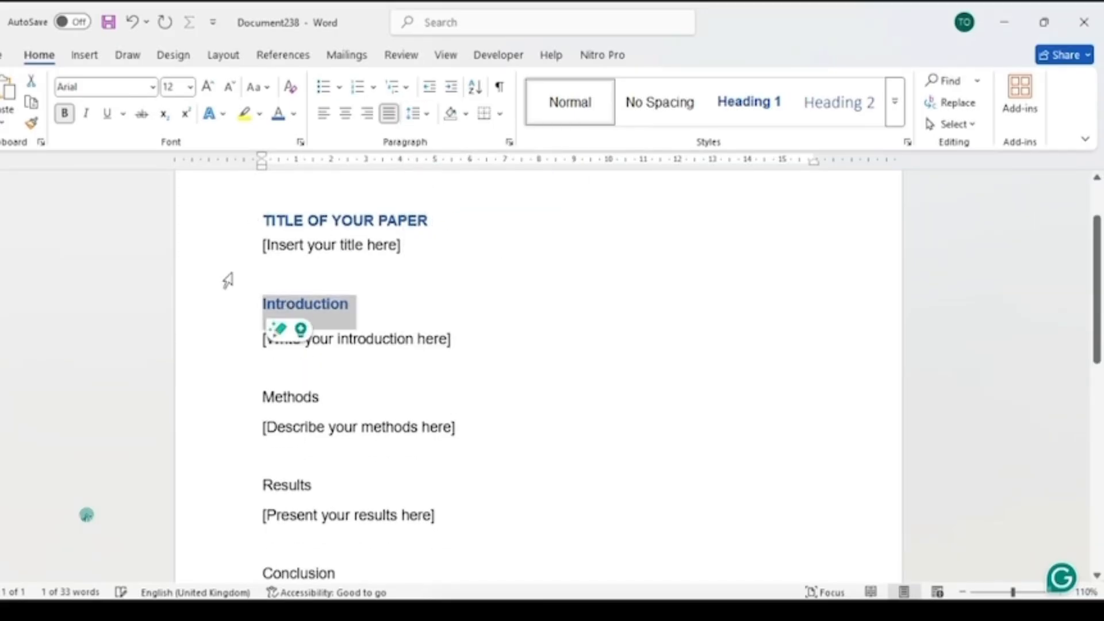
pyautogui.rightClick(773, 105)
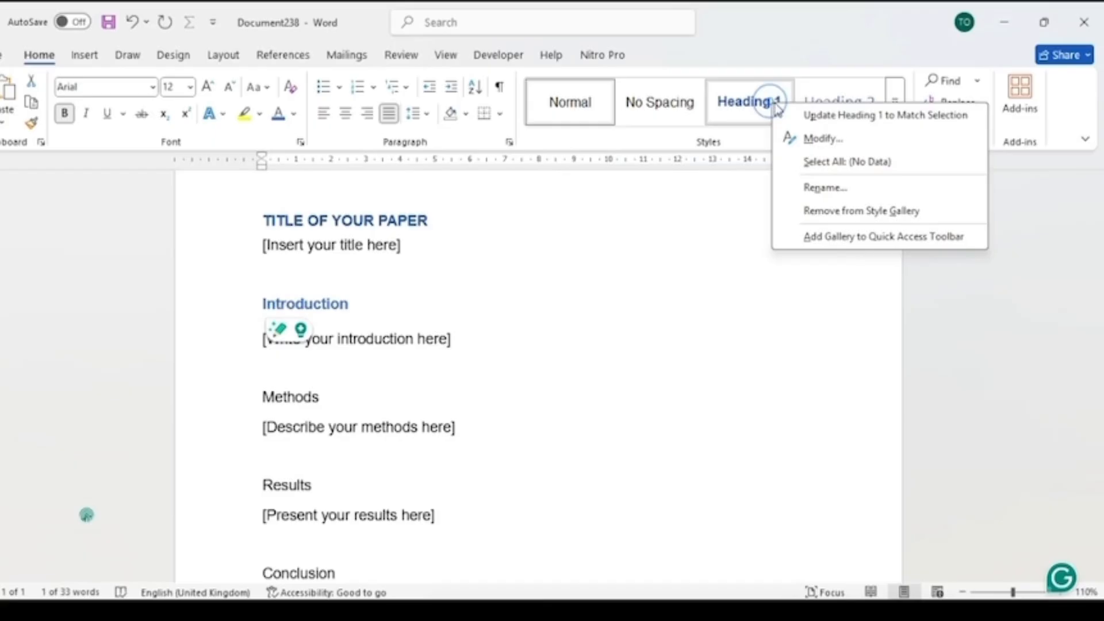
pyautogui.click(817, 115)
pyautogui.click(490, 253)
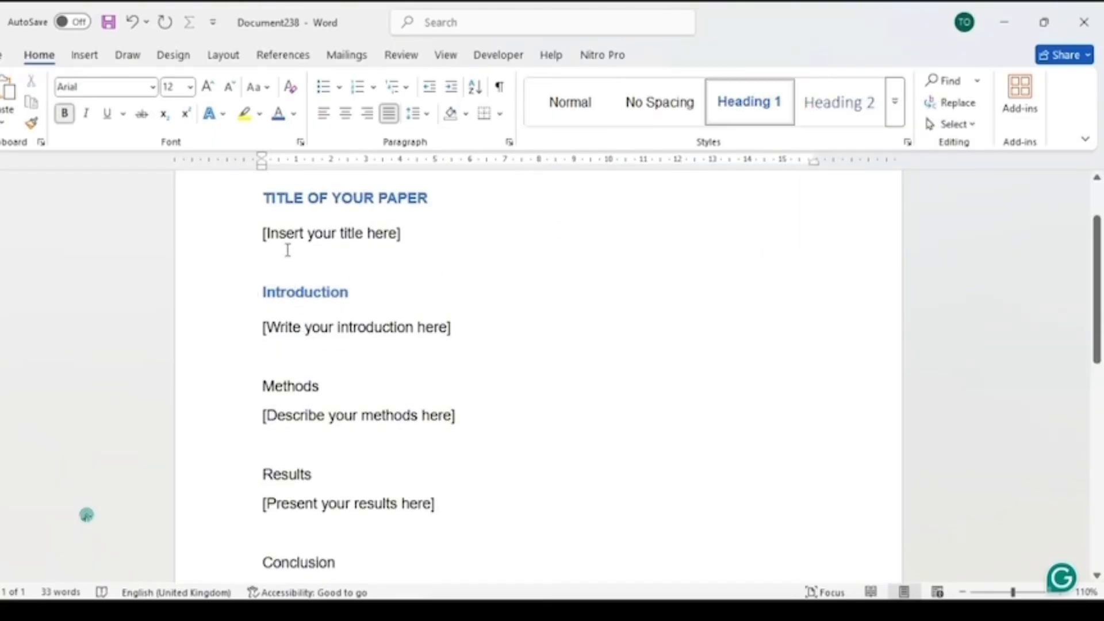
# - Apply Heading 1 to the Methods, Results, Conclusion and References headings
pyautogui.scroll(-2, 288, 250)
pyautogui.click(212, 304)
pyautogui.click(748, 102)
pyautogui.scroll(-2, 222, 315)
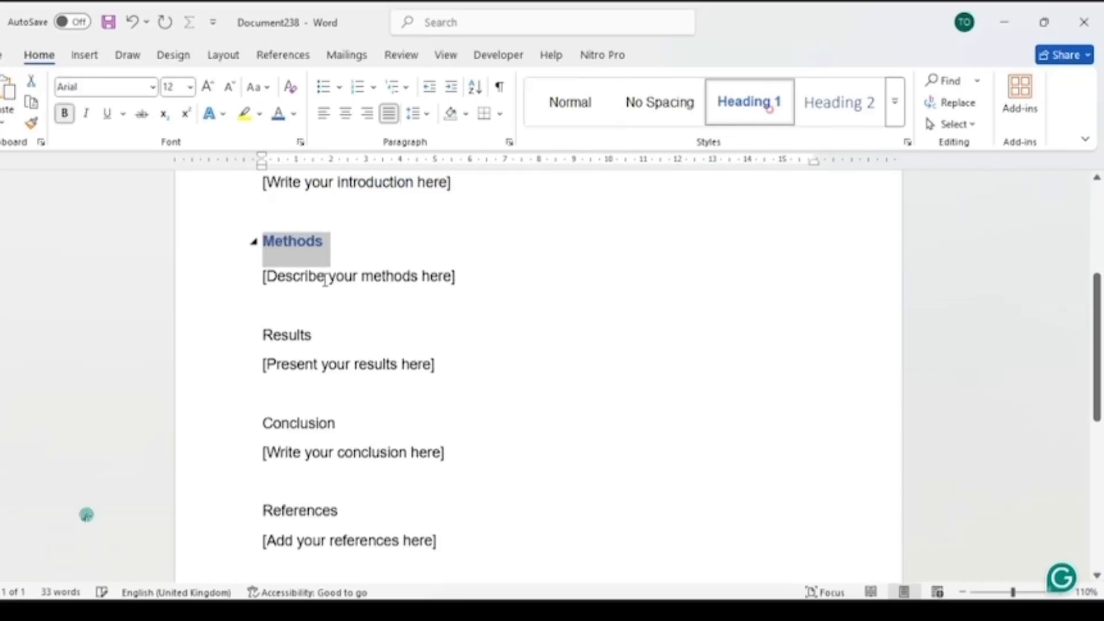
pyautogui.click(181, 318)
pyautogui.click(719, 116)
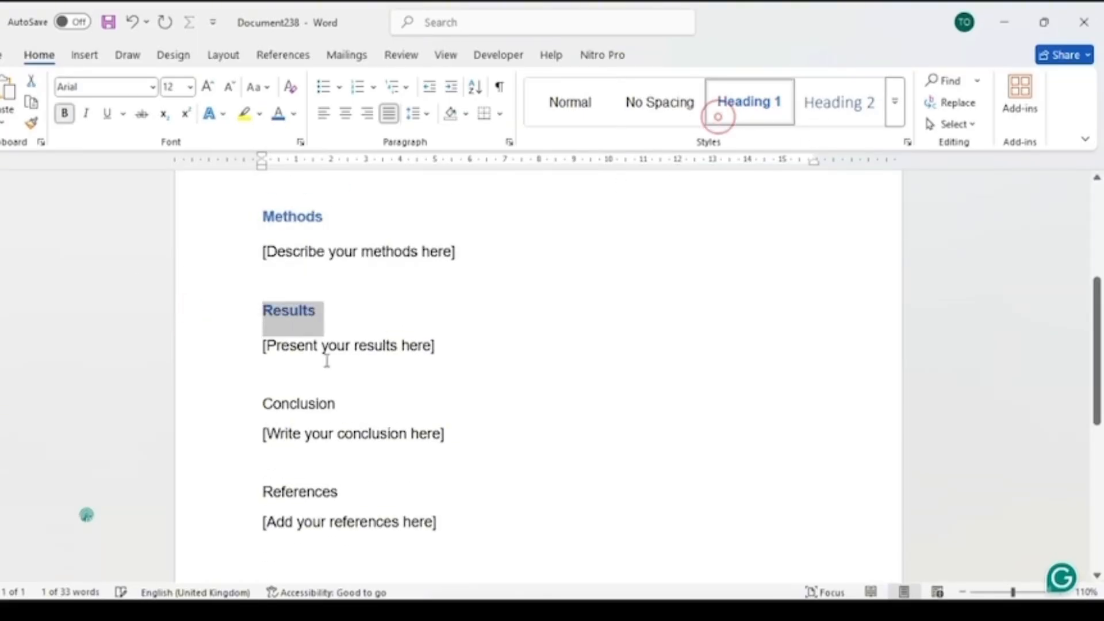
pyautogui.click(236, 409)
pyautogui.click(716, 109)
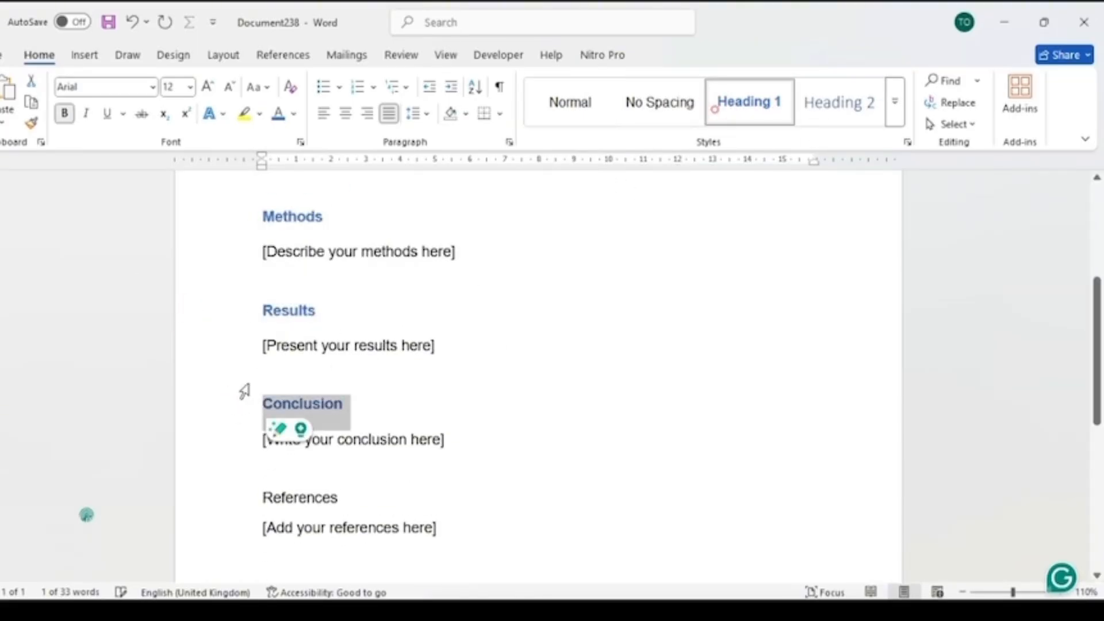
pyautogui.click(220, 493)
pyautogui.click(748, 102)
pyautogui.scroll(-4, 399, 343)
pyautogui.scroll(3, 448, 382)
pyautogui.scroll(4, 451, 378)
pyautogui.keyDown('ctrl'); pyautogui.scroll(1, 567, 301); pyautogui.keyUp('ctrl')
pyautogui.keyDown('ctrl'); pyautogui.scroll(-2, 556, 290); pyautogui.keyUp('ctrl')
pyautogui.scroll(-10, 556, 288)
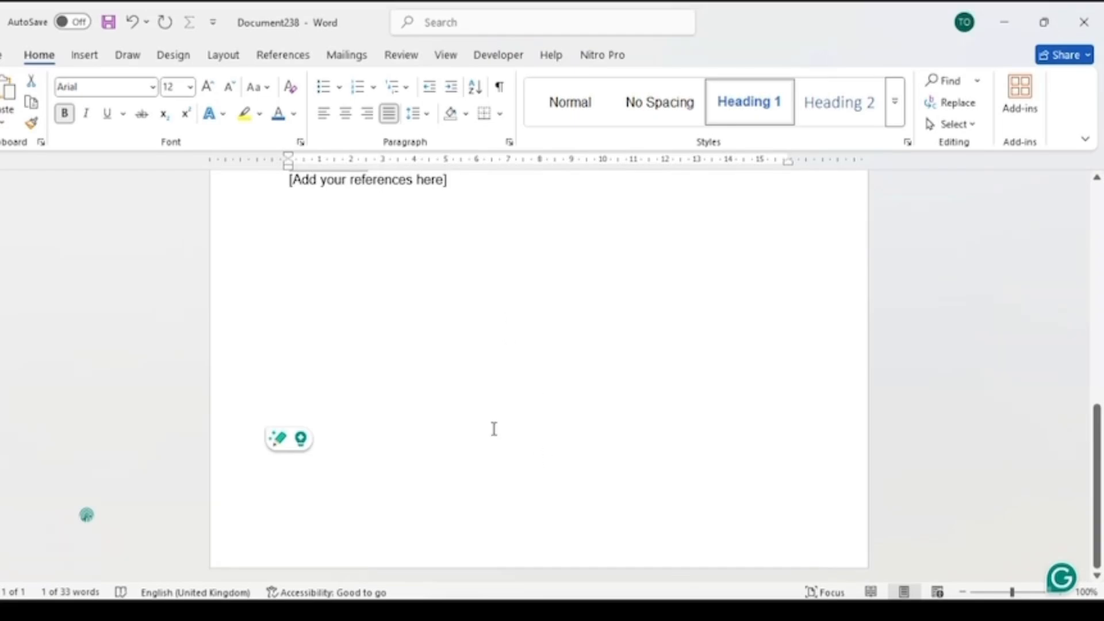
# - Insert a right-aligned 'Page | 1' page number at the bottom of the page and close the footer
pyautogui.doubleClick(571, 546)
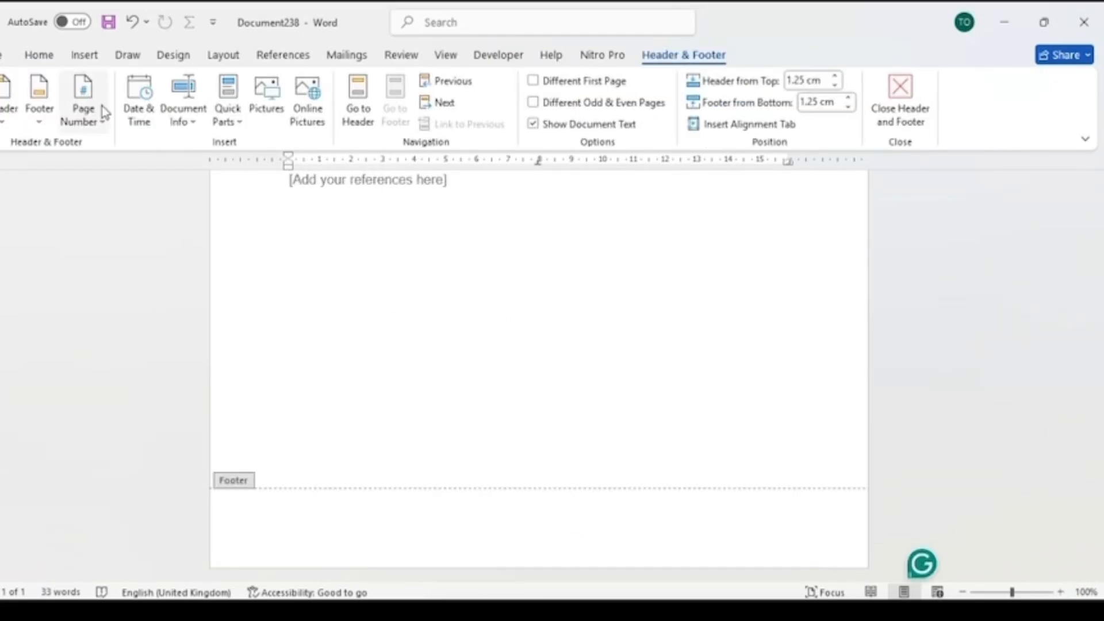
pyautogui.click(86, 115)
pyautogui.moveTo(148, 170)
pyautogui.scroll(-5, 407, 299)
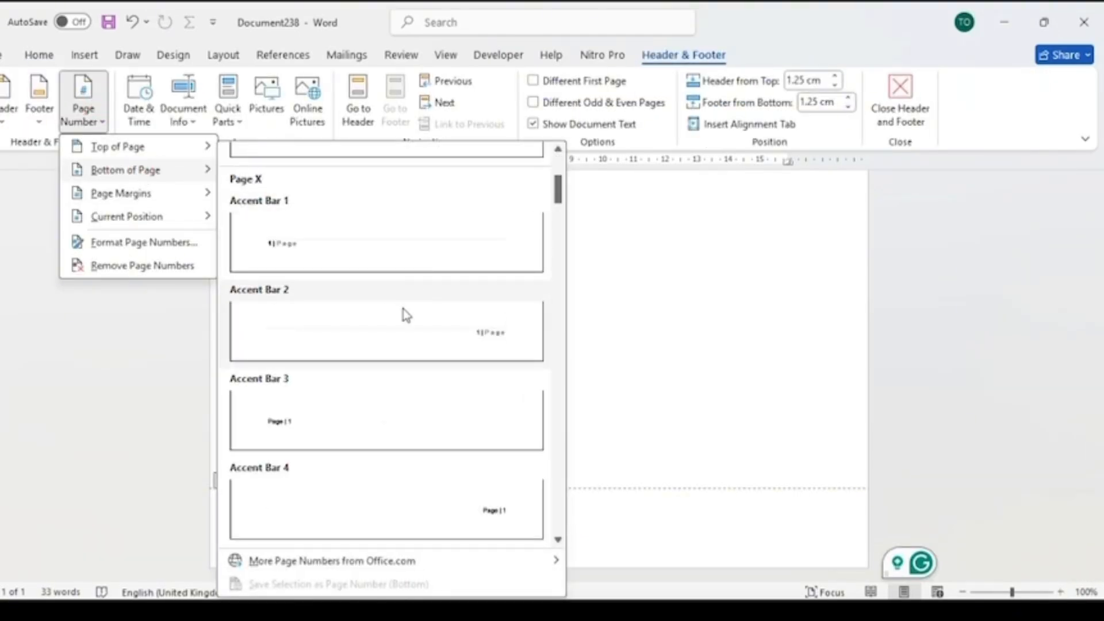
pyautogui.scroll(-8, 408, 299)
pyautogui.scroll(-3, 460, 299)
pyautogui.scroll(10, 466, 311)
pyautogui.click(520, 494)
pyautogui.doubleClick(673, 321)
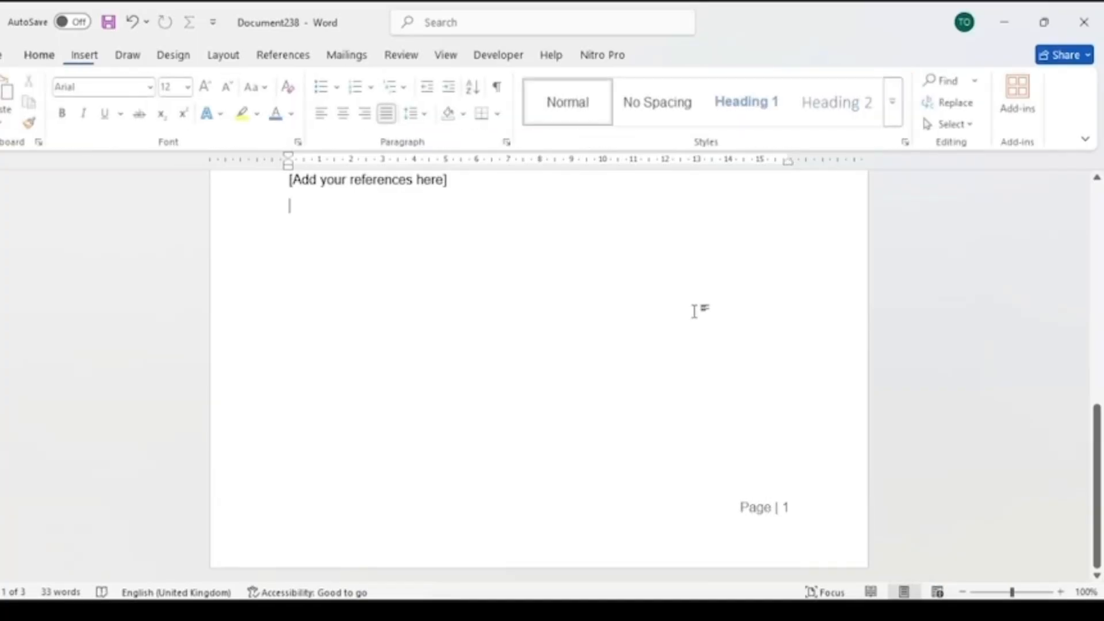
# - Insert the current date, right-aligned, in the page header and return to the document body
pyautogui.scroll(10, 742, 308)
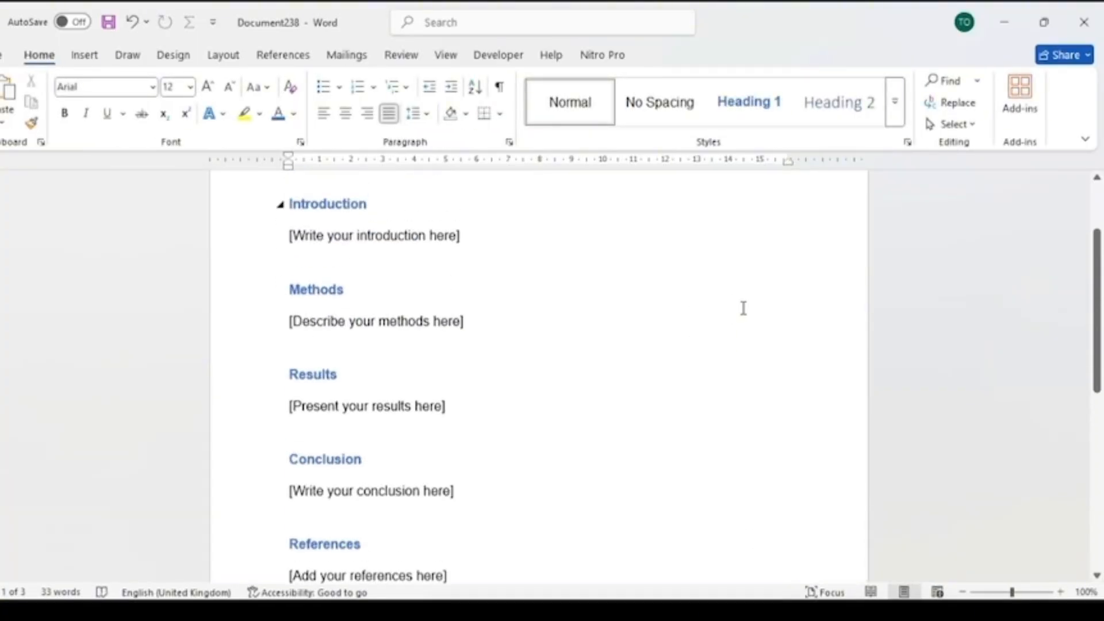
pyautogui.doubleClick(777, 217)
pyautogui.click(126, 118)
pyautogui.click(352, 205)
pyautogui.click(647, 419)
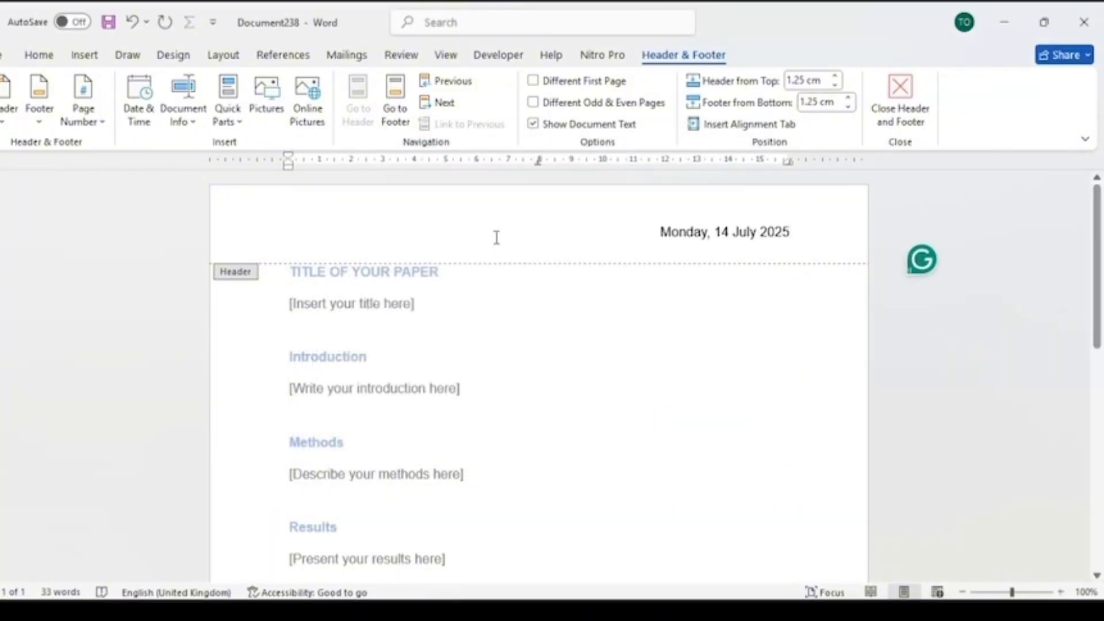
pyautogui.doubleClick(777, 346)
# - Save the document as a Word Template named "My Template"
pyautogui.scroll(-10, 683, 318)
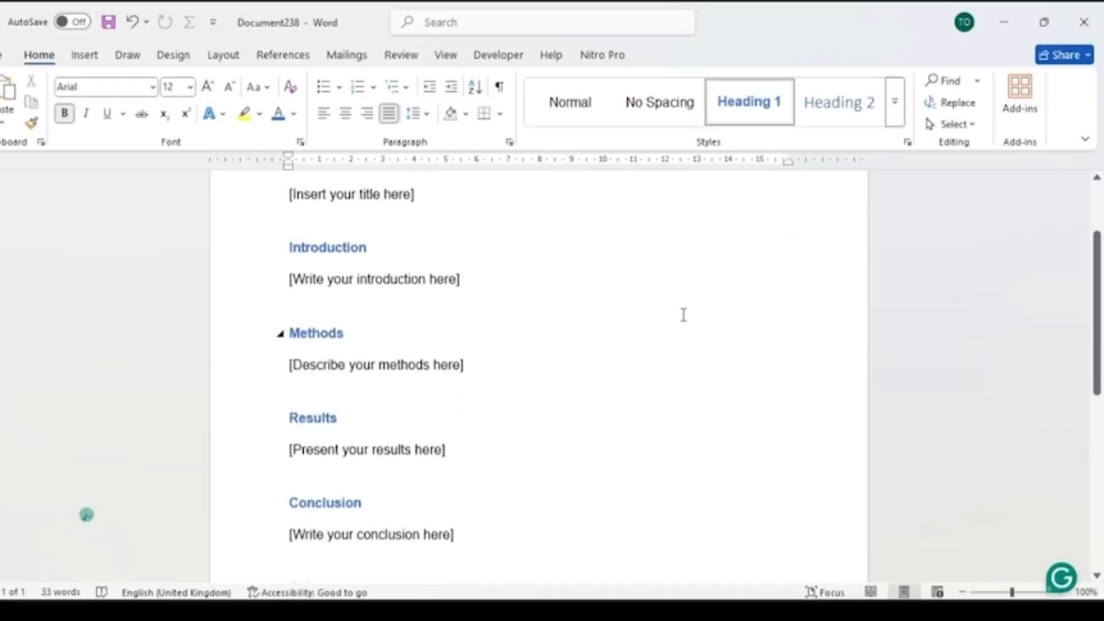
pyautogui.scroll(10, 596, 321)
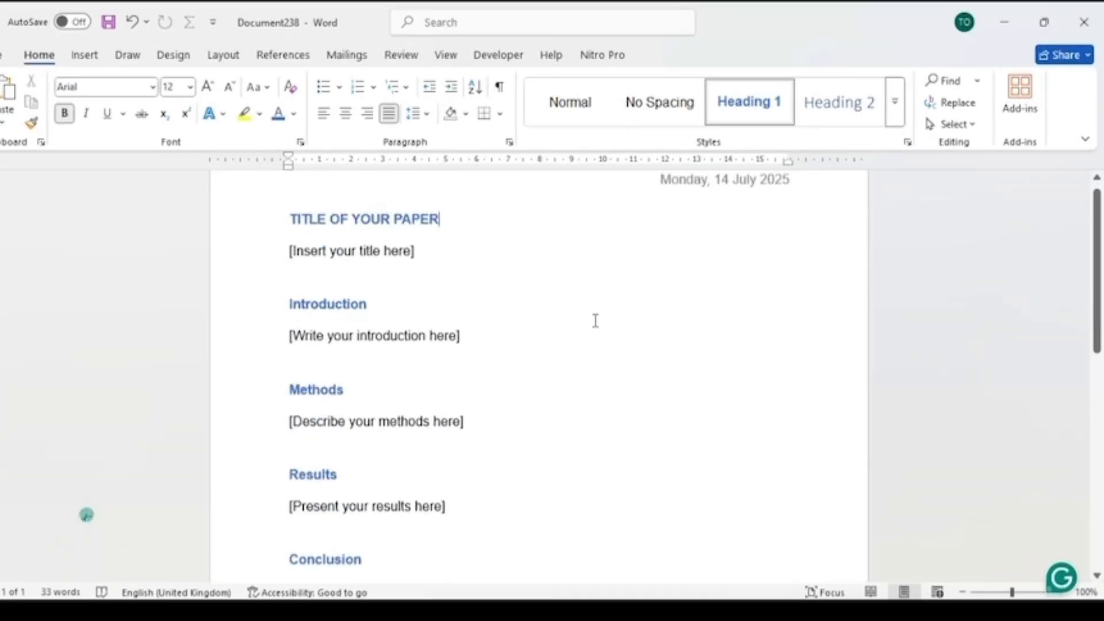
pyautogui.scroll(-3, 589, 318)
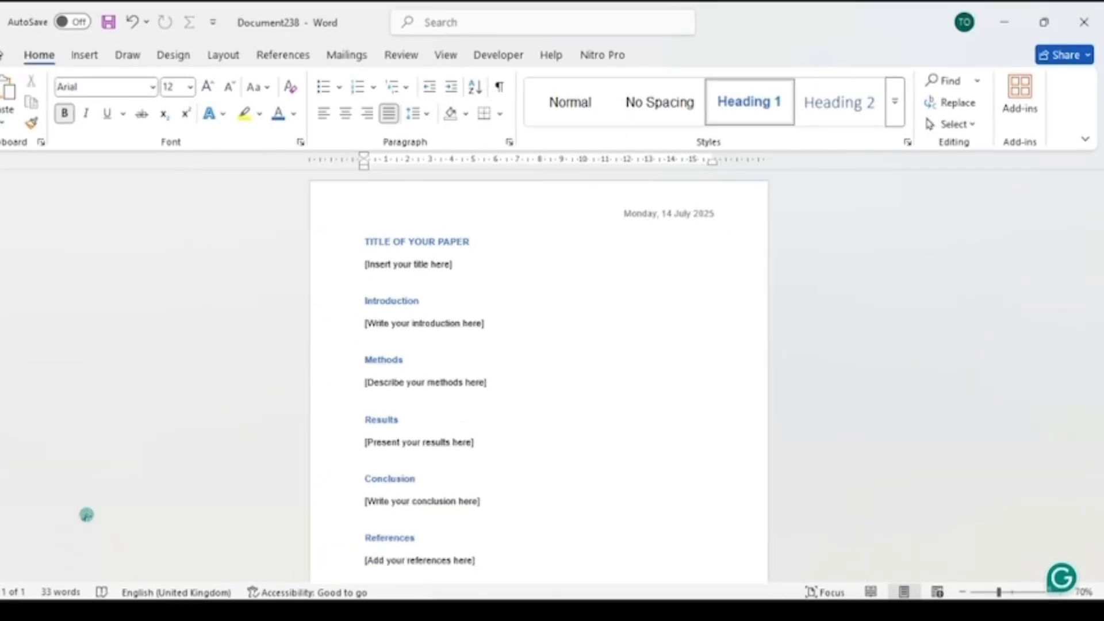
pyautogui.click(5, 55)
pyautogui.click(21, 277)
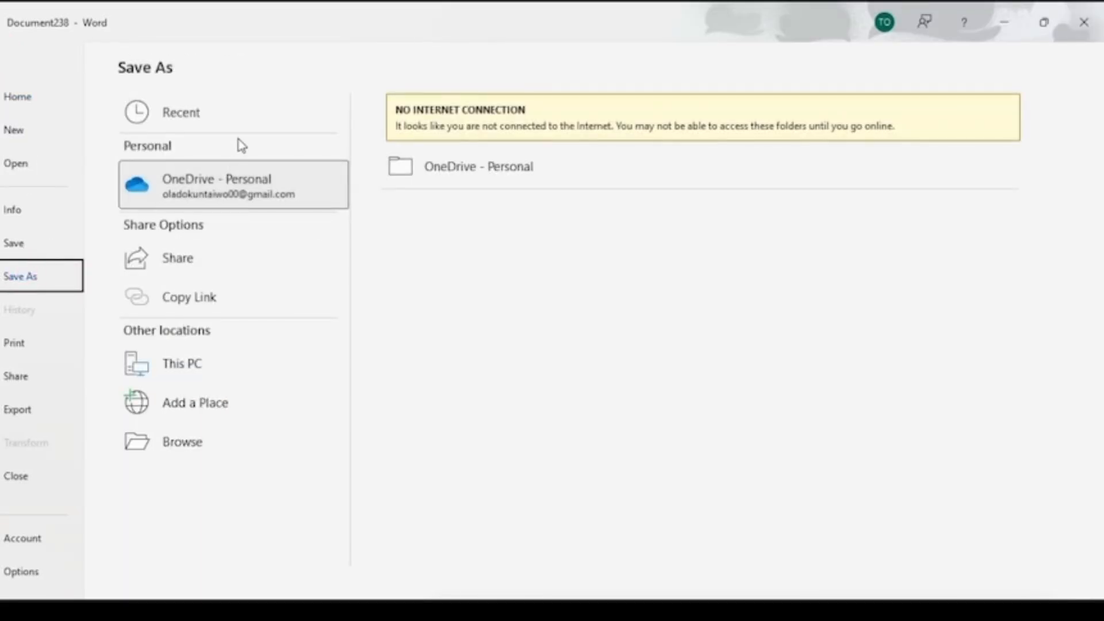
pyautogui.click(246, 117)
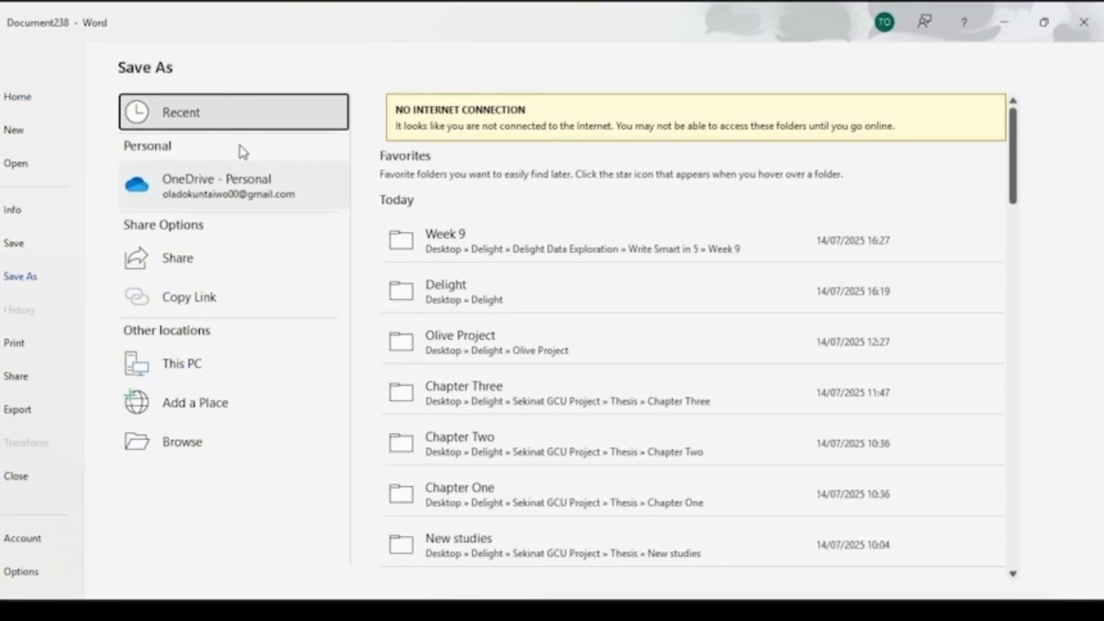
pyautogui.click(460, 299)
pyautogui.write('My Template')
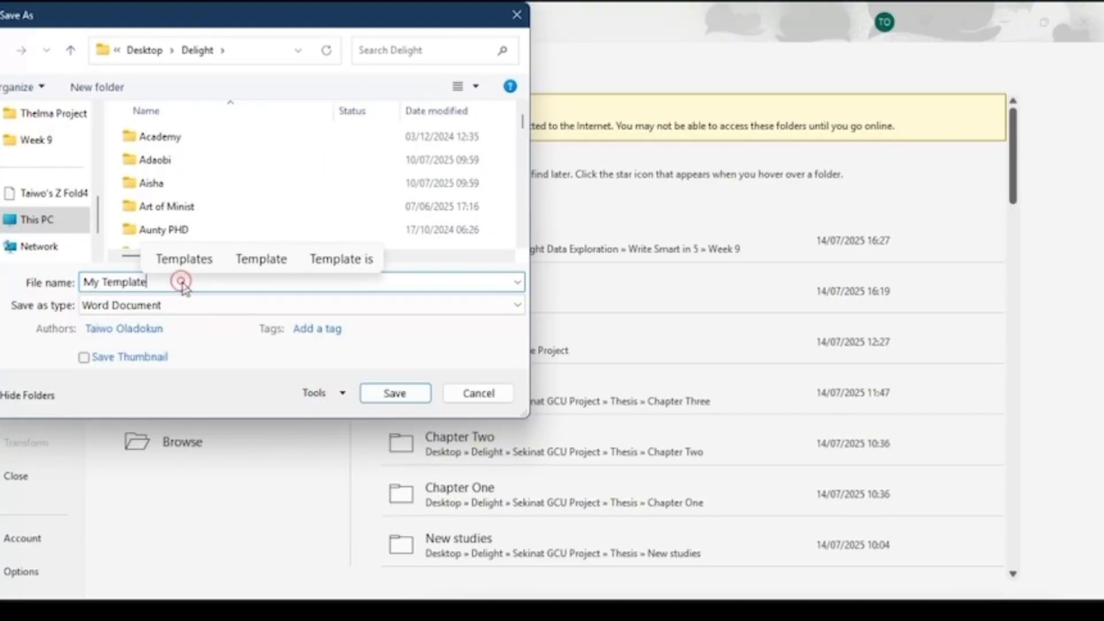
pyautogui.click(184, 306)
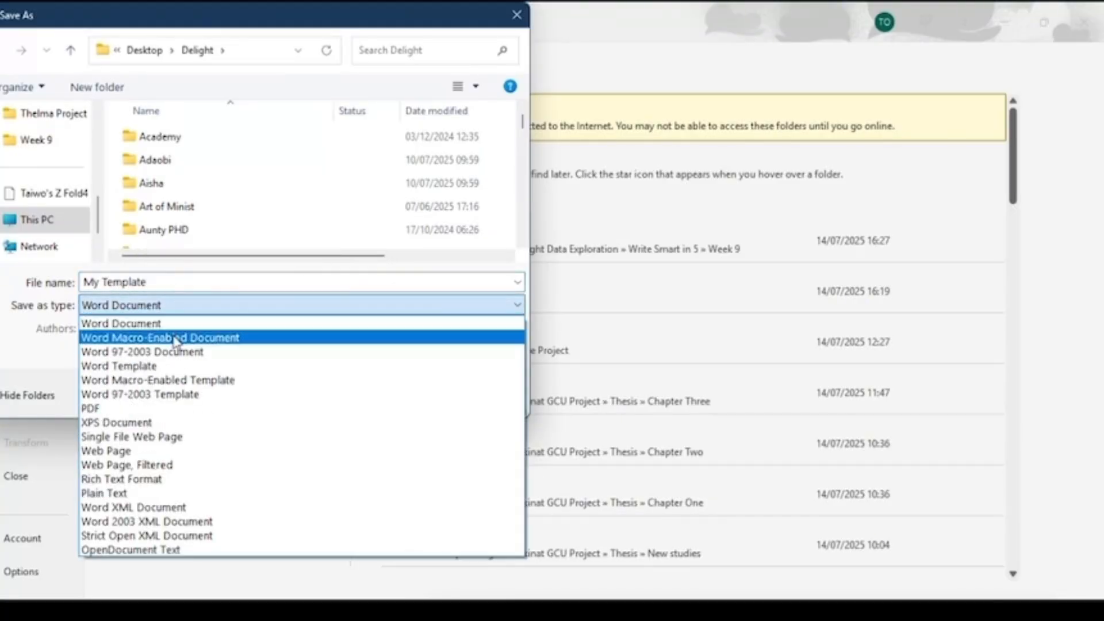
pyautogui.click(182, 367)
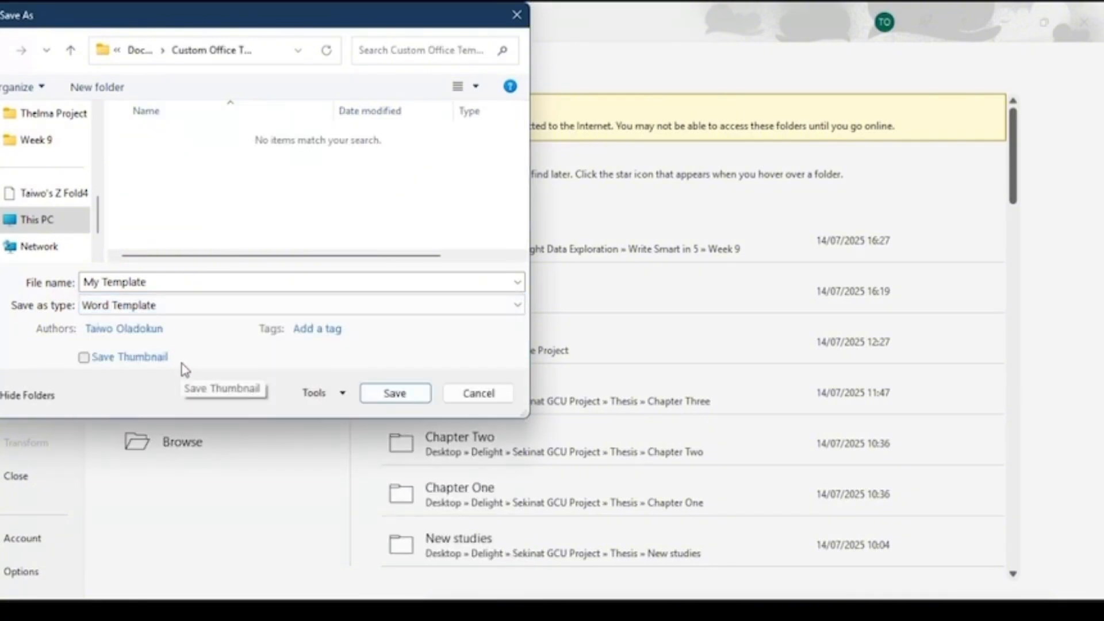
pyautogui.click(388, 397)
# - Scroll through the research paper document on social media usage and the open windows
pyautogui.scroll(-3, 562, 336)
pyautogui.scroll(-3, 562, 336)
pyautogui.scroll(1, 569, 342)
pyautogui.scroll(3, 574, 346)
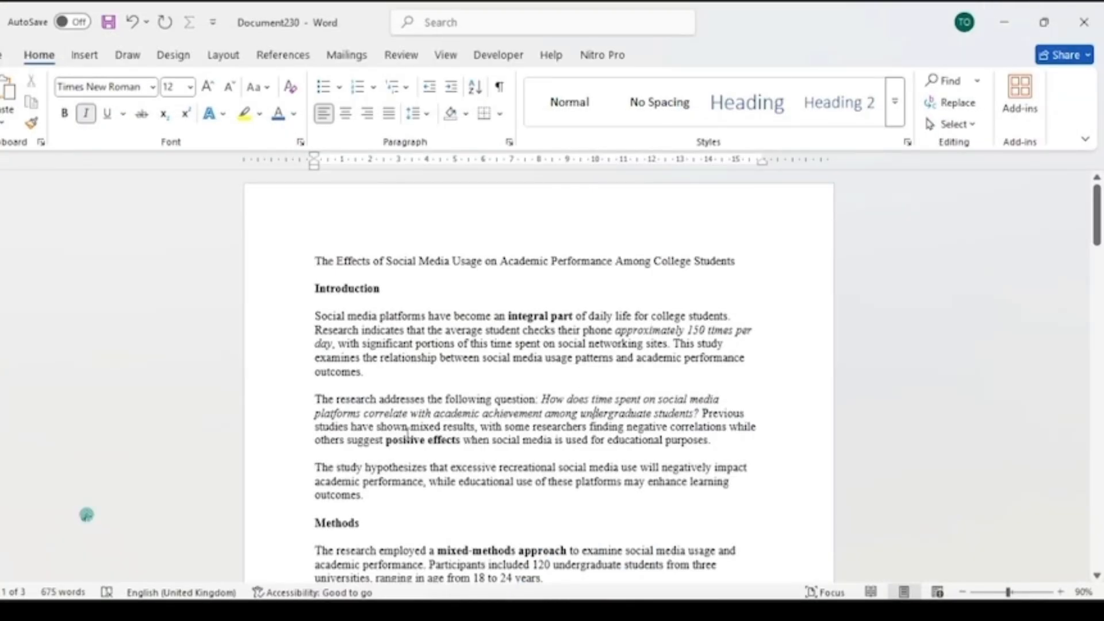
pyautogui.scroll(-2, 455, 360)
pyautogui.scroll(2, 446, 367)
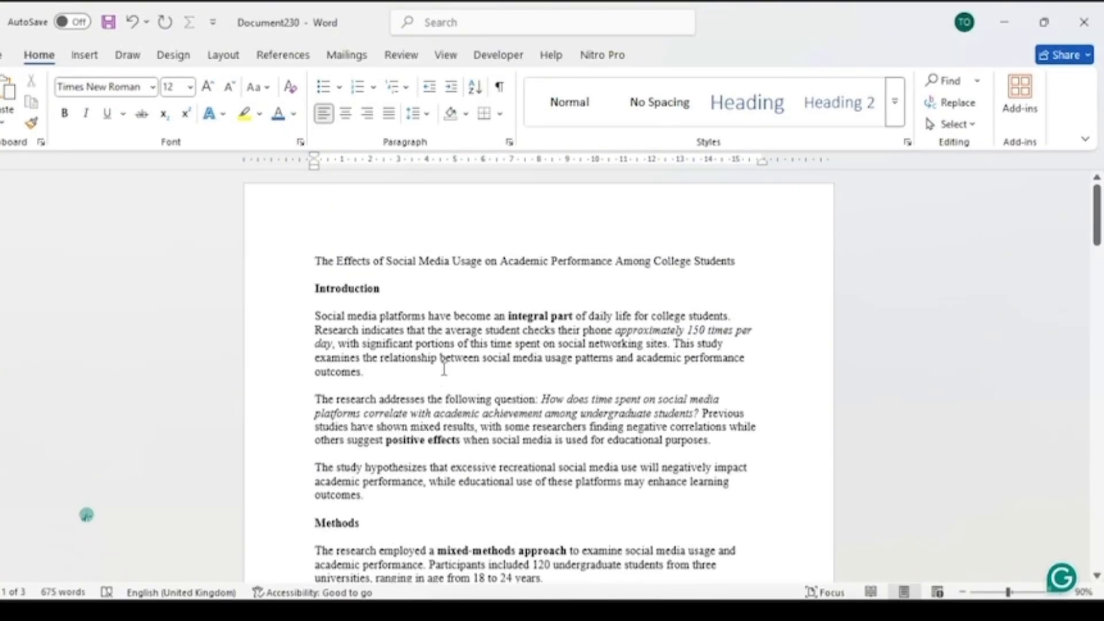
pyautogui.scroll(-2, 444, 369)
pyautogui.scroll(1, 444, 370)
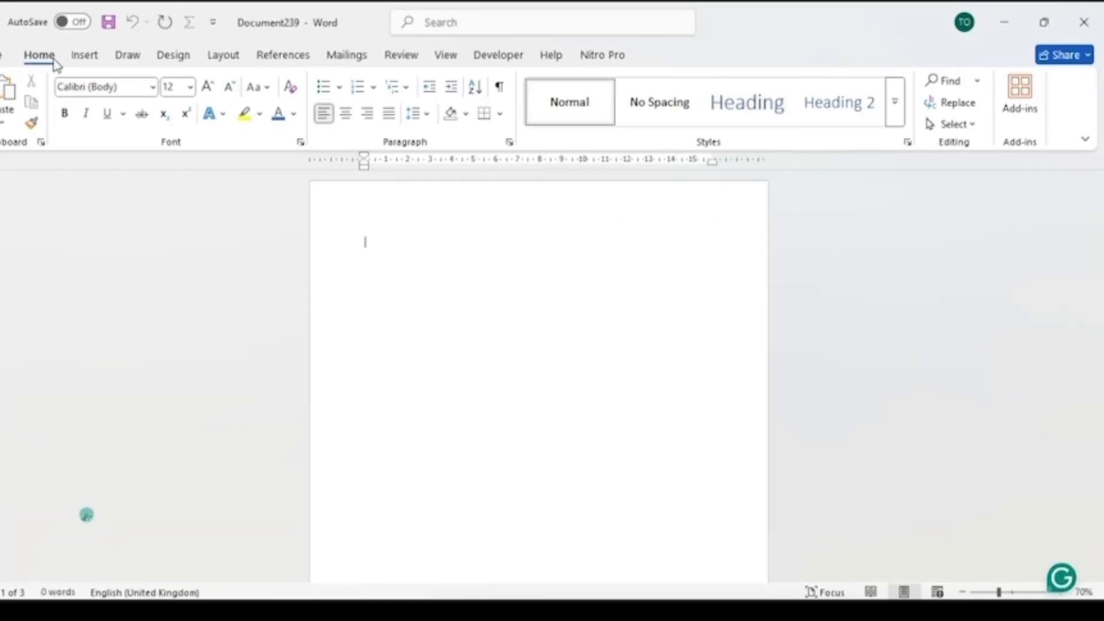
# - Open My Template and arrange it side by side with the research paper document
pyautogui.click(6, 56)
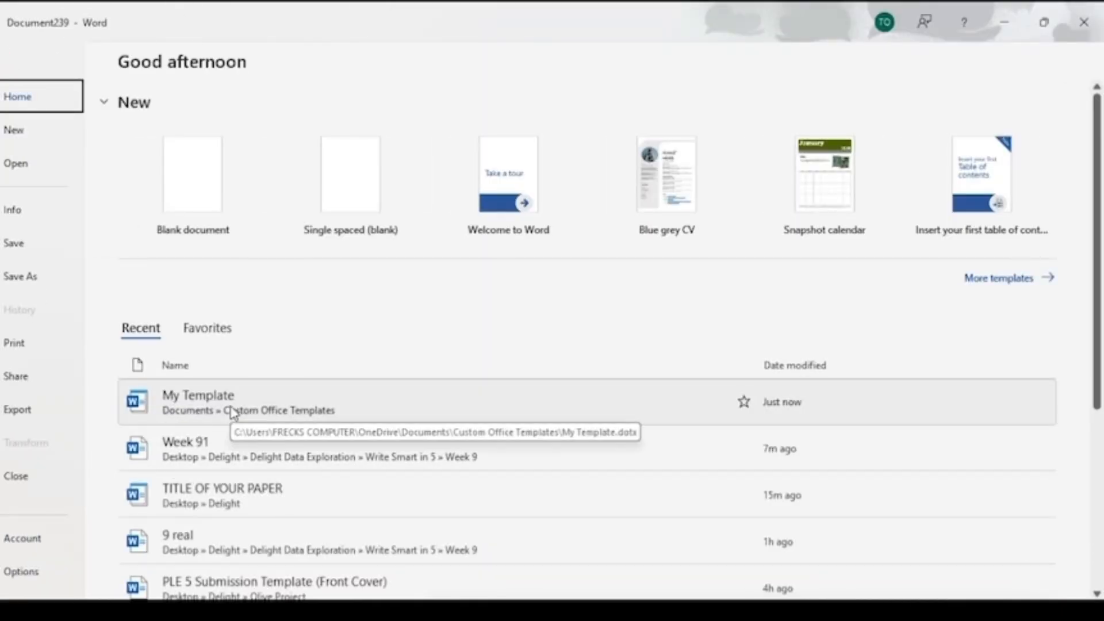
pyautogui.click(229, 404)
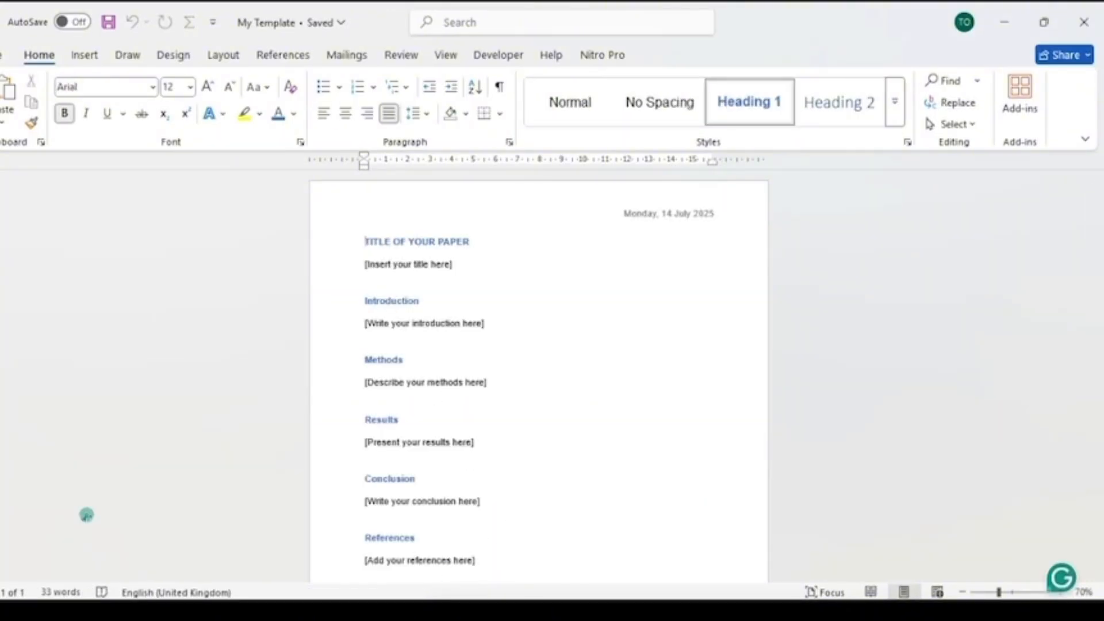
pyautogui.press('alt')
pyautogui.press('alt')
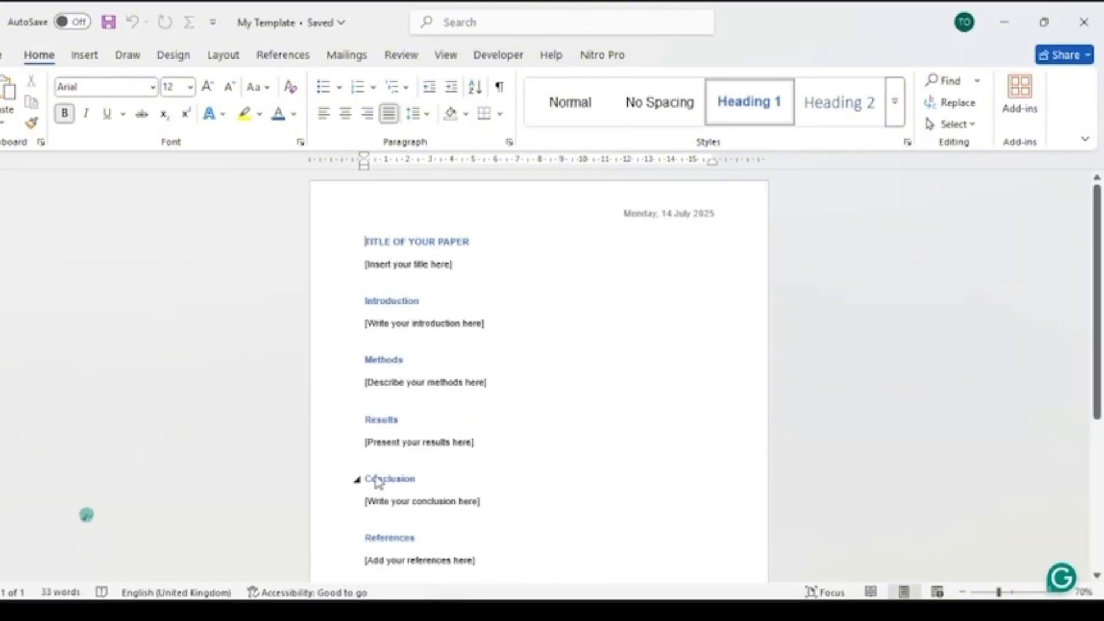
pyautogui.moveTo(782, 13); pyautogui.dragTo(1102, 247)
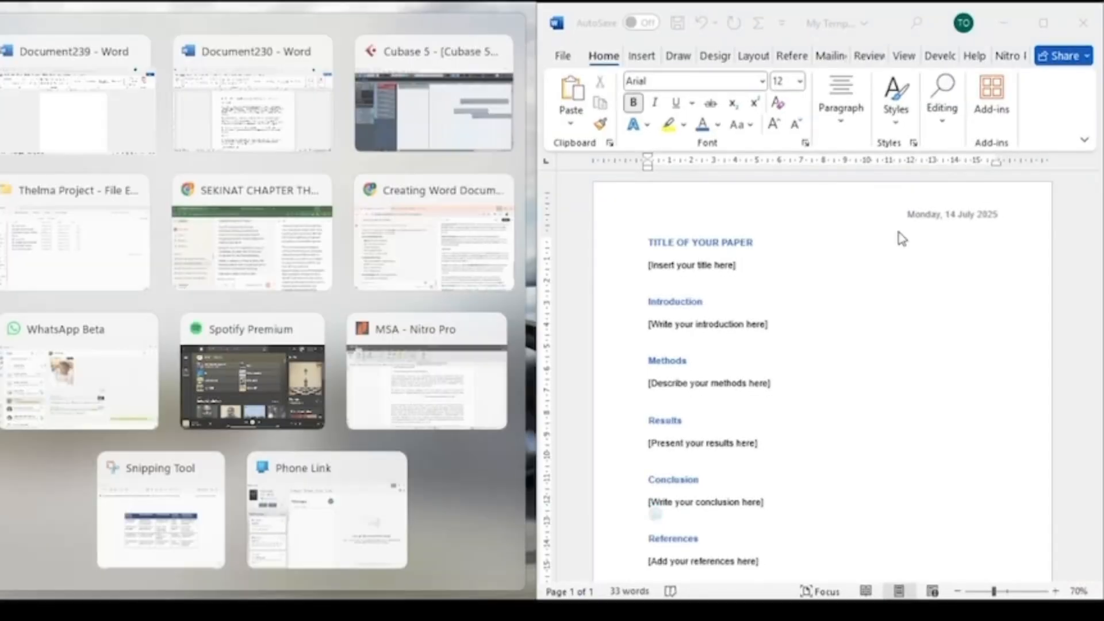
pyautogui.click(206, 115)
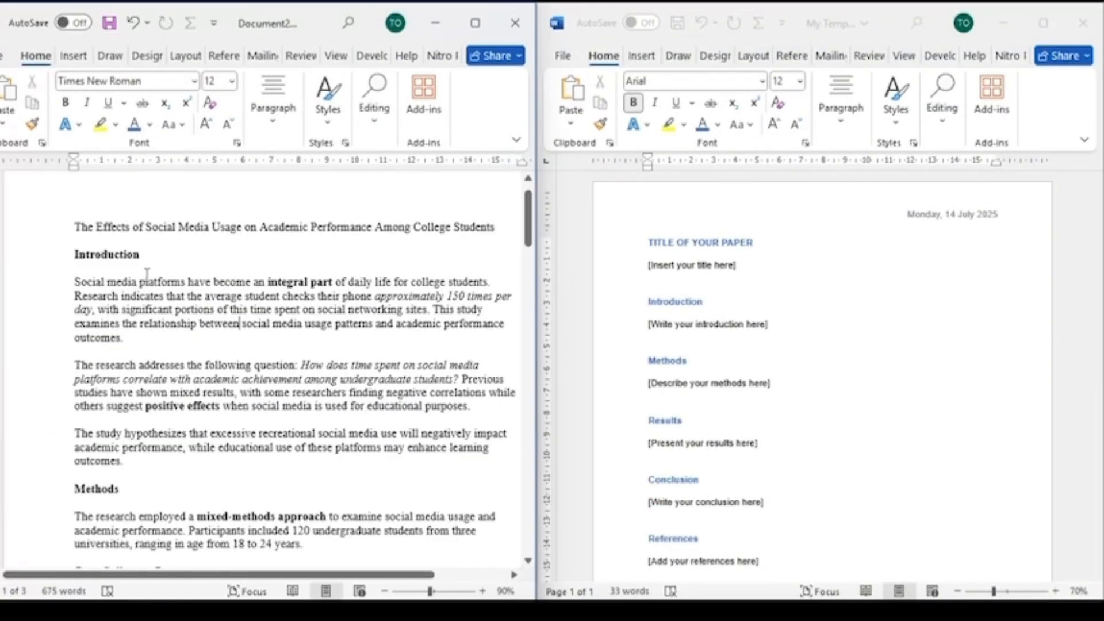
# - Copy the paper's title into the template in place of the title placeholder, keeping the Introduction heading separate
pyautogui.tripleClick(185, 232)
pyautogui.hotkey('ctrl', 'c')
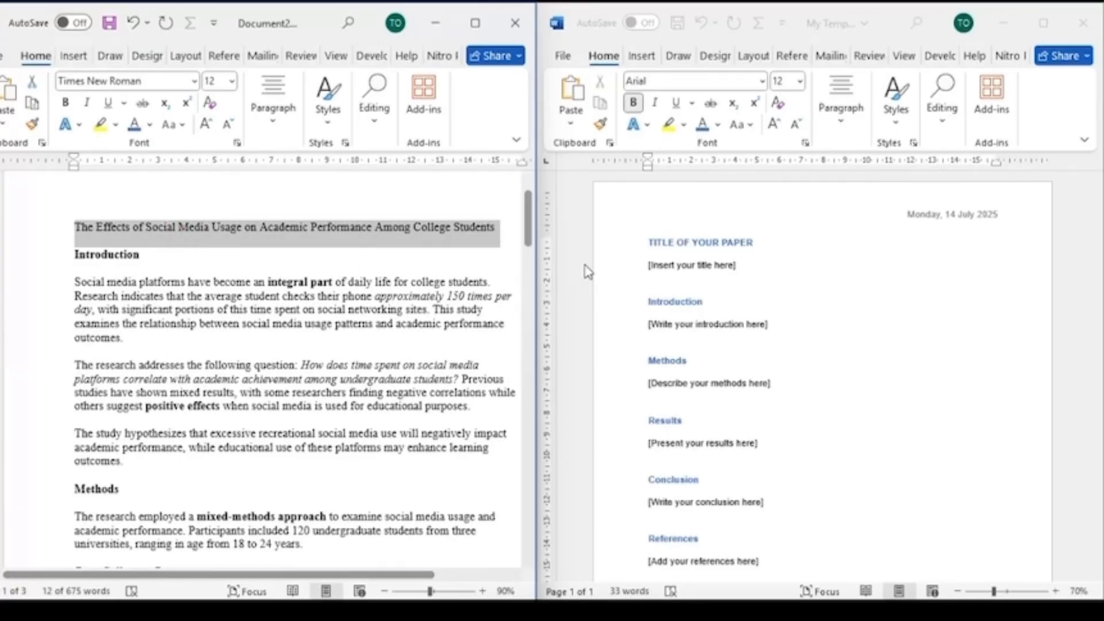
pyautogui.click(620, 268)
pyautogui.click(597, 266)
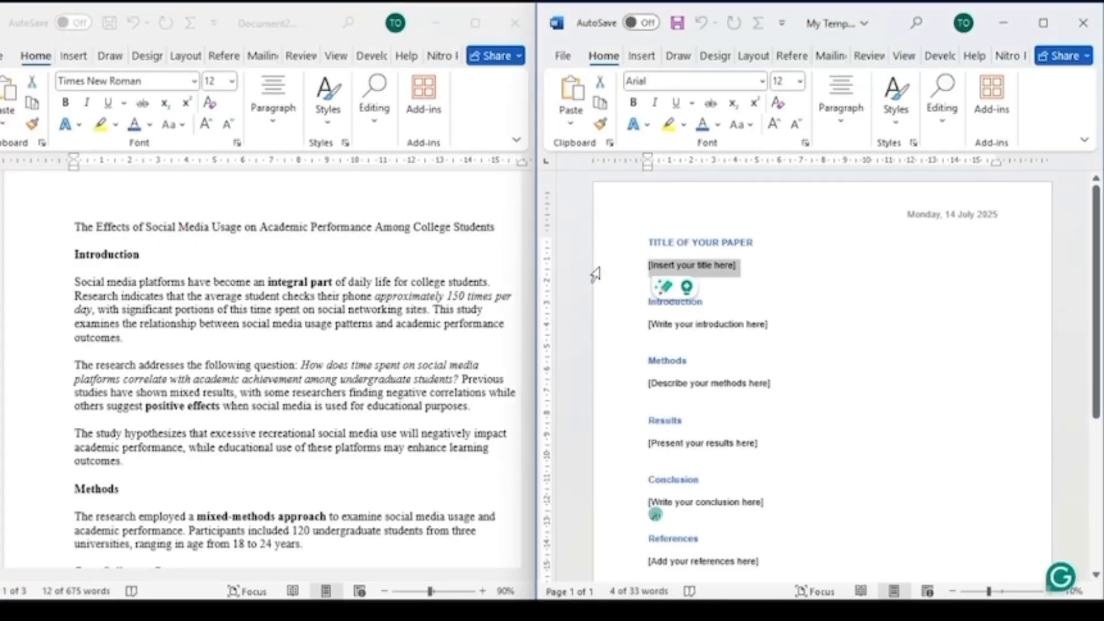
pyautogui.hotkey('ctrl', 'v')
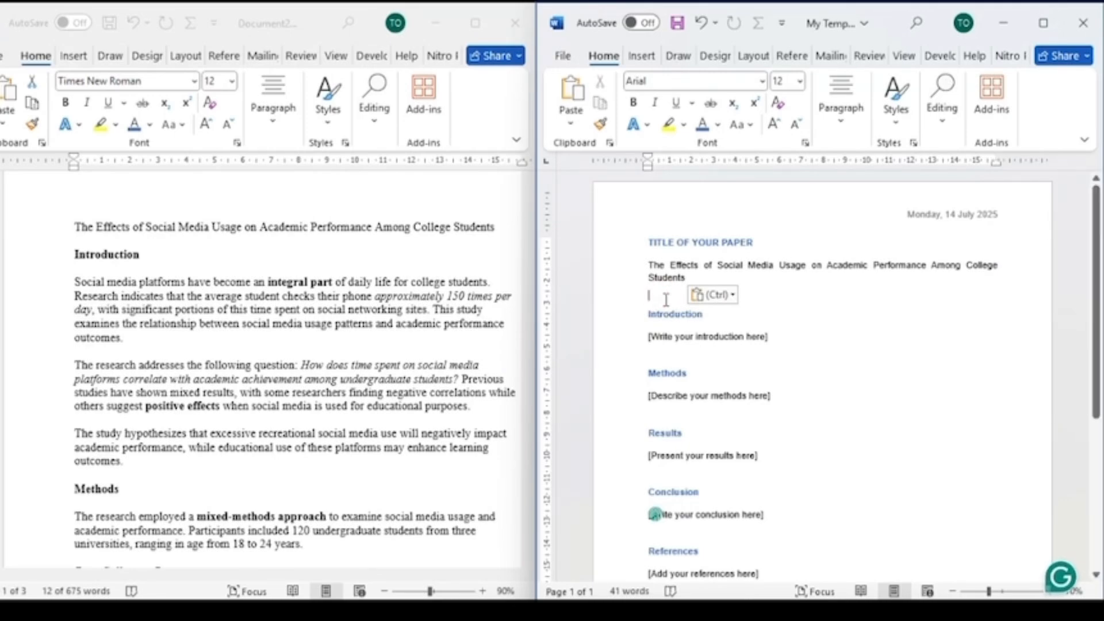
pyautogui.press('BackSpace')
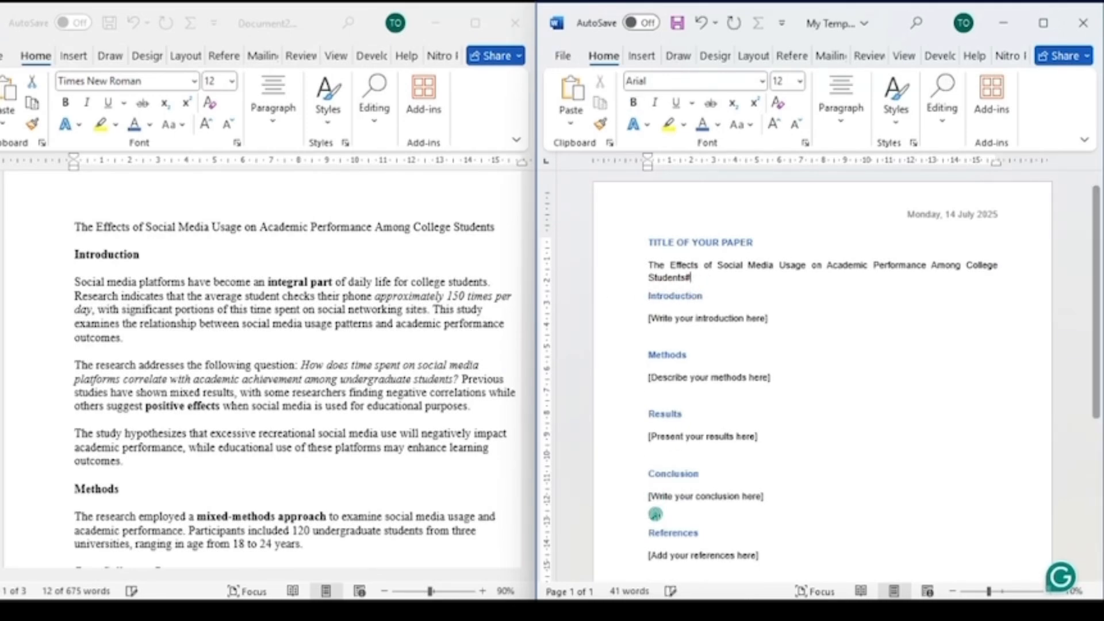
pyautogui.press('BackSpace')
pyautogui.press('Return')
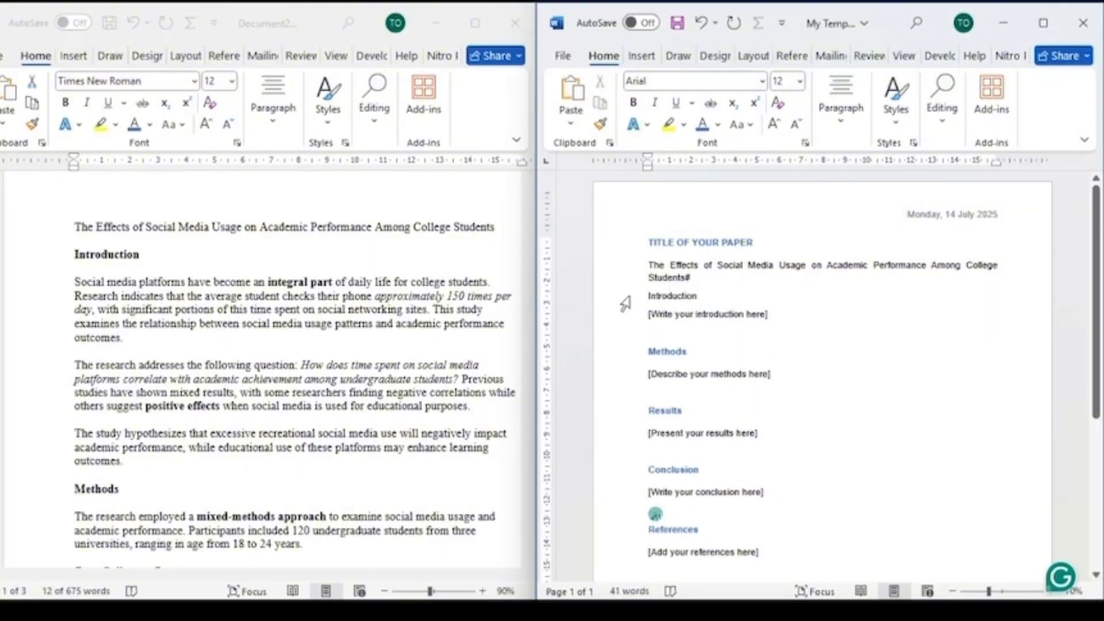
pyautogui.hotkey('ctrl', 'z')
pyautogui.hotkey('ctrl', 'z')
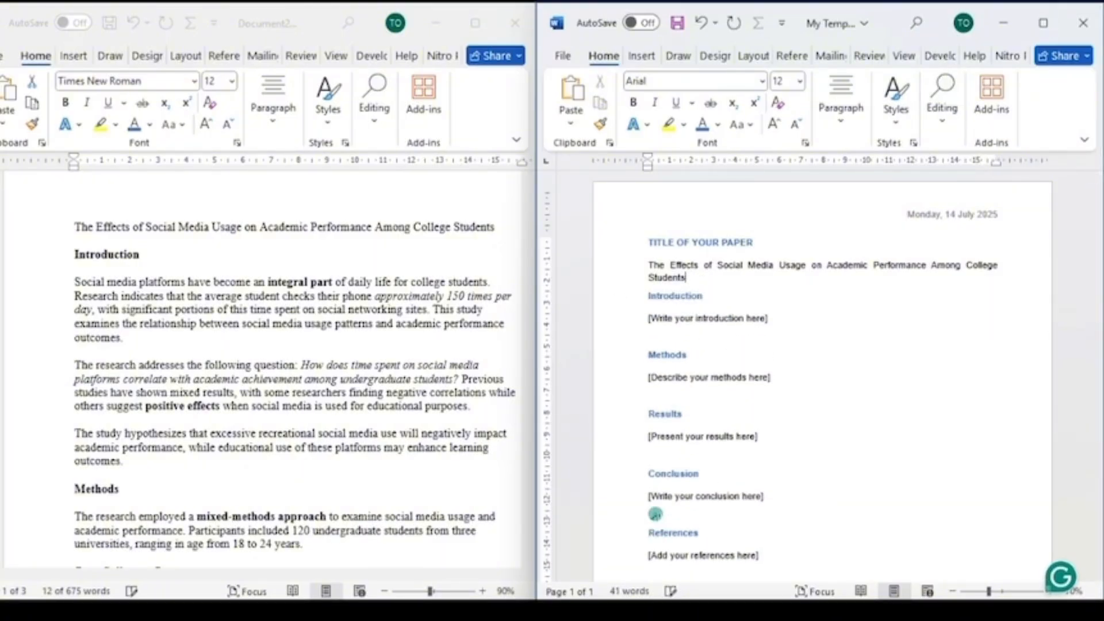
pyautogui.press('Return')
# - Copy the three Introduction paragraphs from the paper into the template in place of the introduction placeholder
pyautogui.click(216, 309)
pyautogui.tripleClick(216, 309)
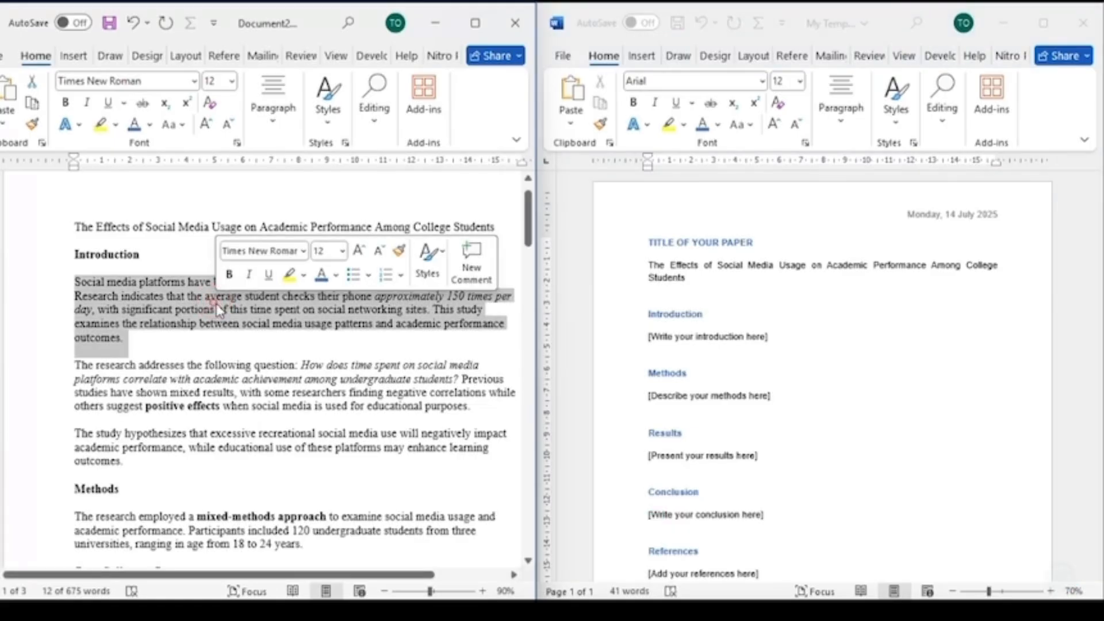
pyautogui.scroll(-2, 214, 312)
pyautogui.keyDown('shift'); pyautogui.click(139, 401); pyautogui.keyUp('shift')
pyautogui.hotkey('ctrl', 'c')
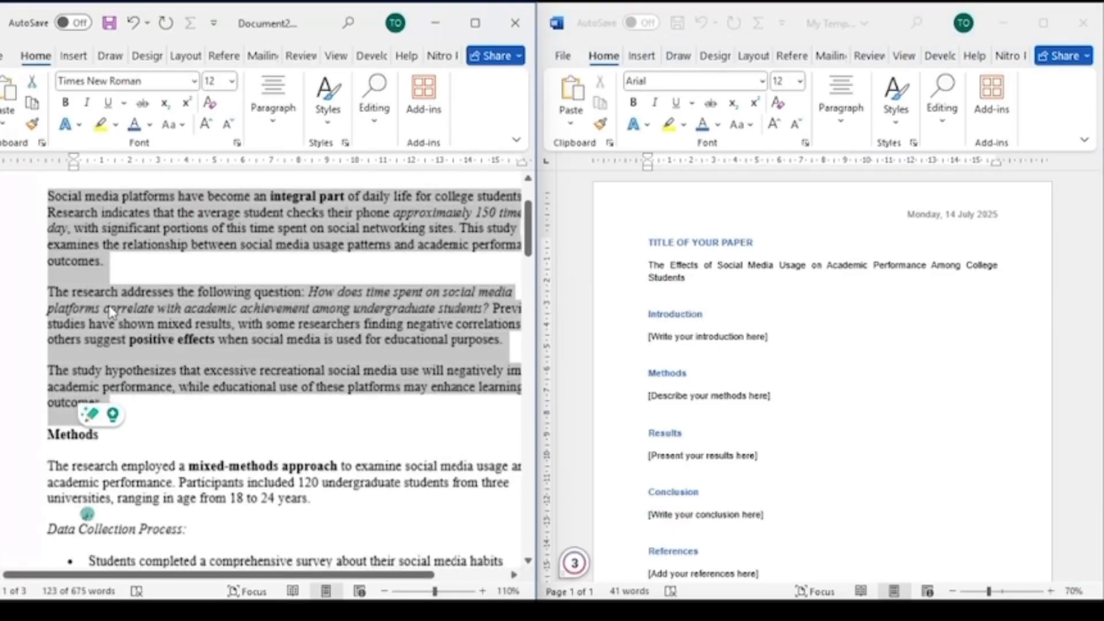
pyautogui.keyDown('ctrl'); pyautogui.scroll(2, 115, 305); pyautogui.keyUp('ctrl')
pyautogui.scroll(2, 154, 294)
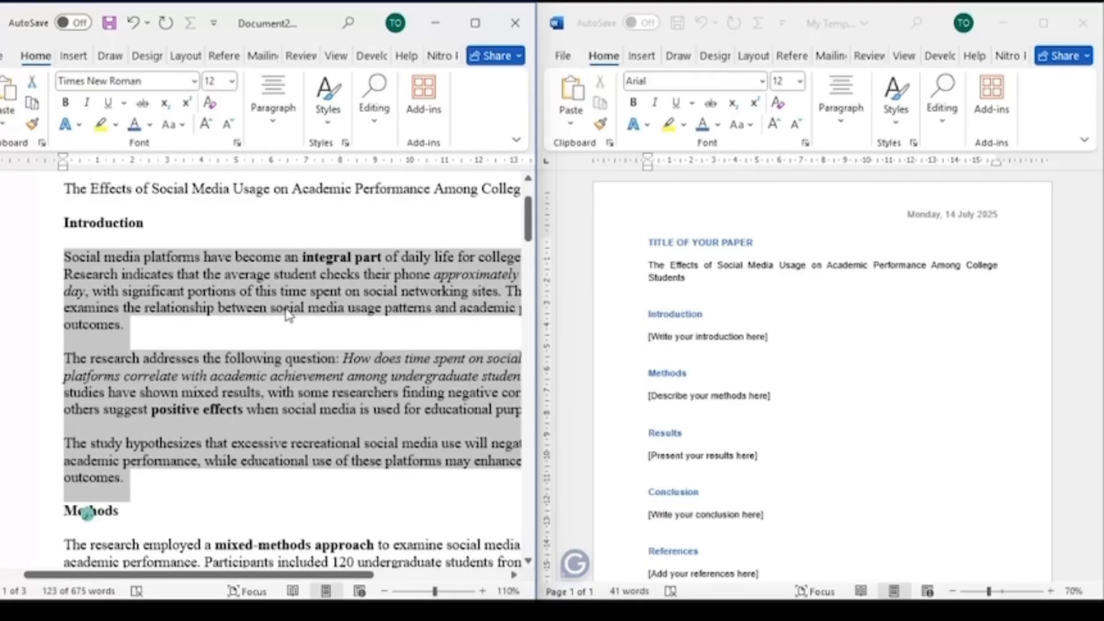
pyautogui.keyDown('ctrl'); pyautogui.scroll(-1, 289, 314); pyautogui.keyUp('ctrl')
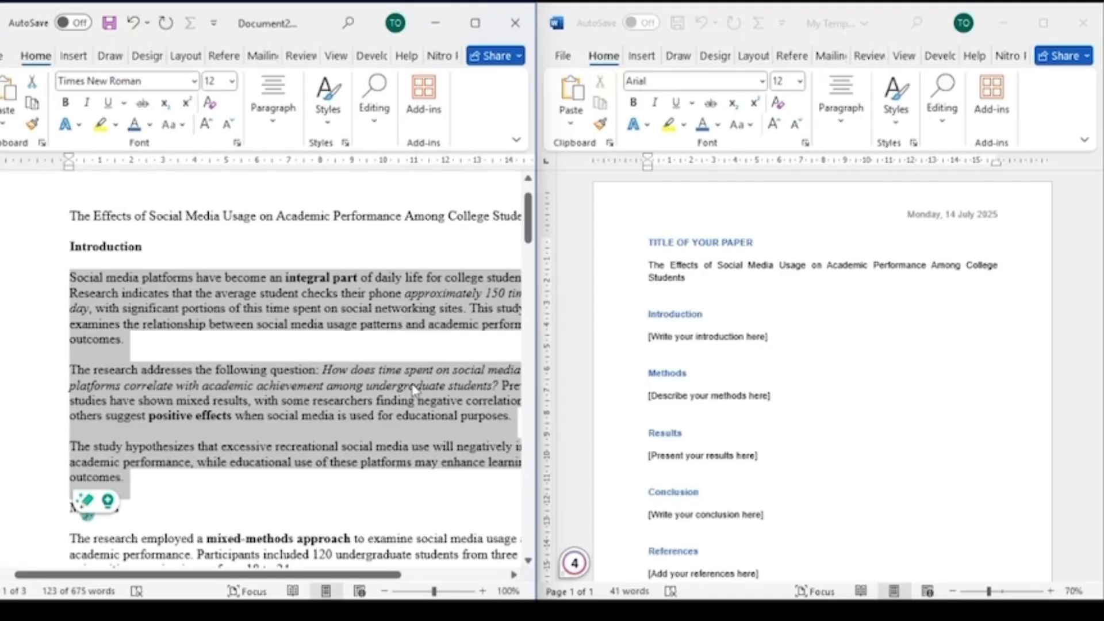
pyautogui.click(614, 345)
pyautogui.click(600, 339)
pyautogui.hotkey('ctrl', 'v')
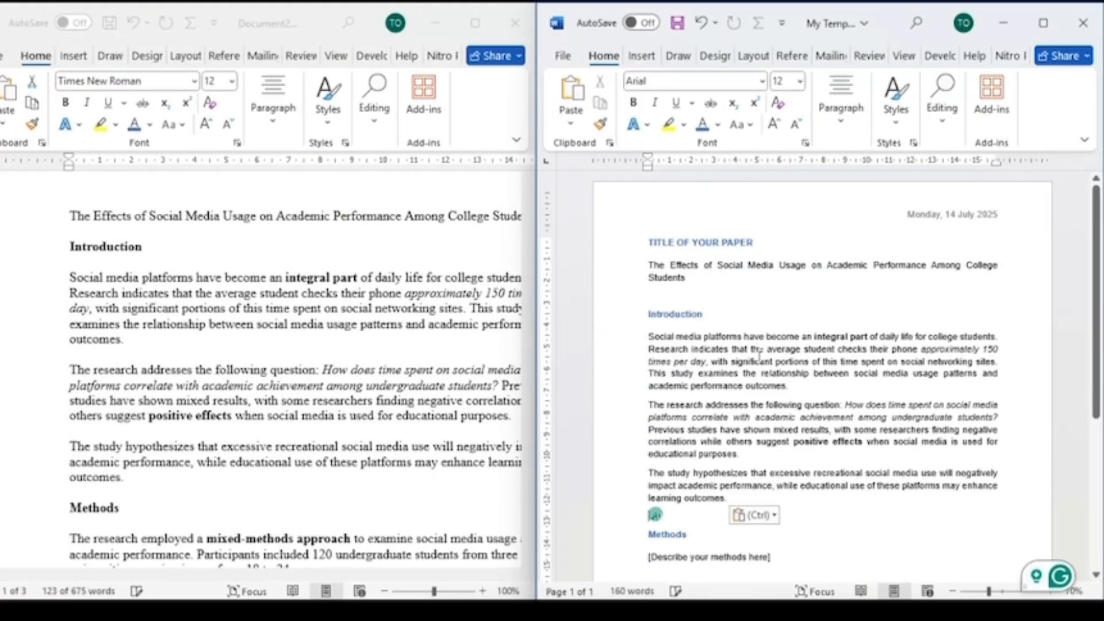
# - Select the pasted Introduction paragraphs and remove their italic and bold emphasis
pyautogui.scroll(-2, 759, 355)
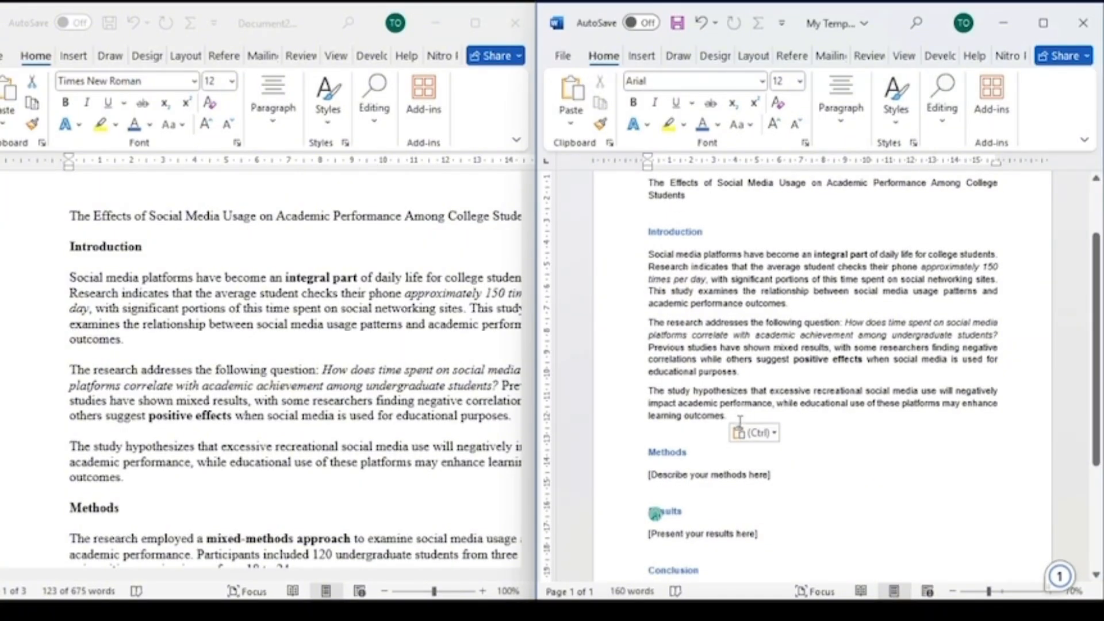
pyautogui.scroll(-2, 681, 381)
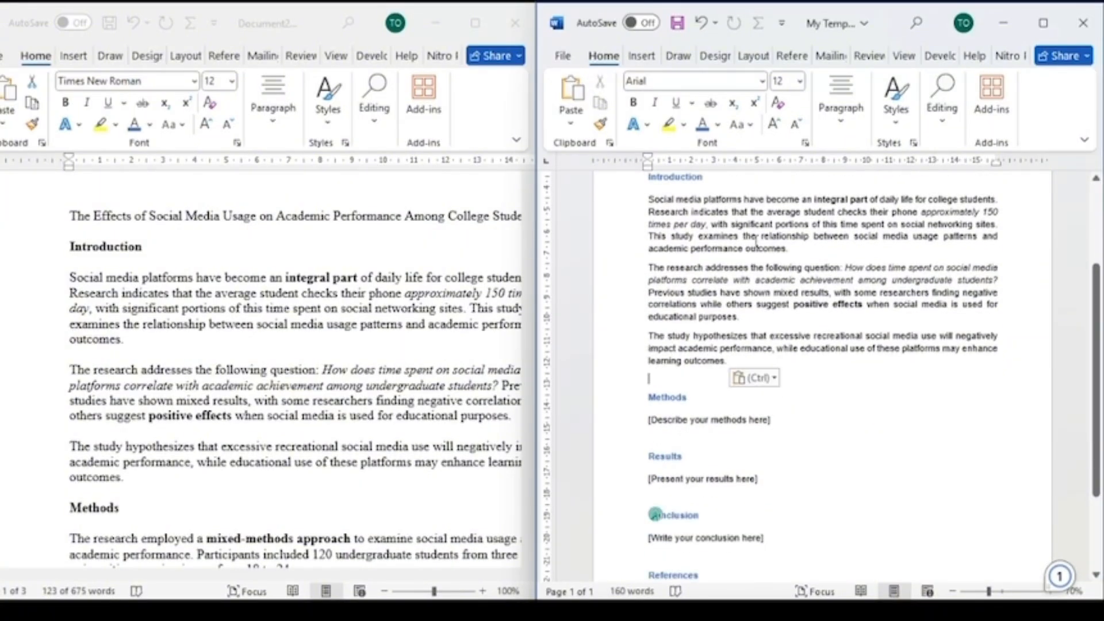
pyautogui.scroll(1, 732, 288)
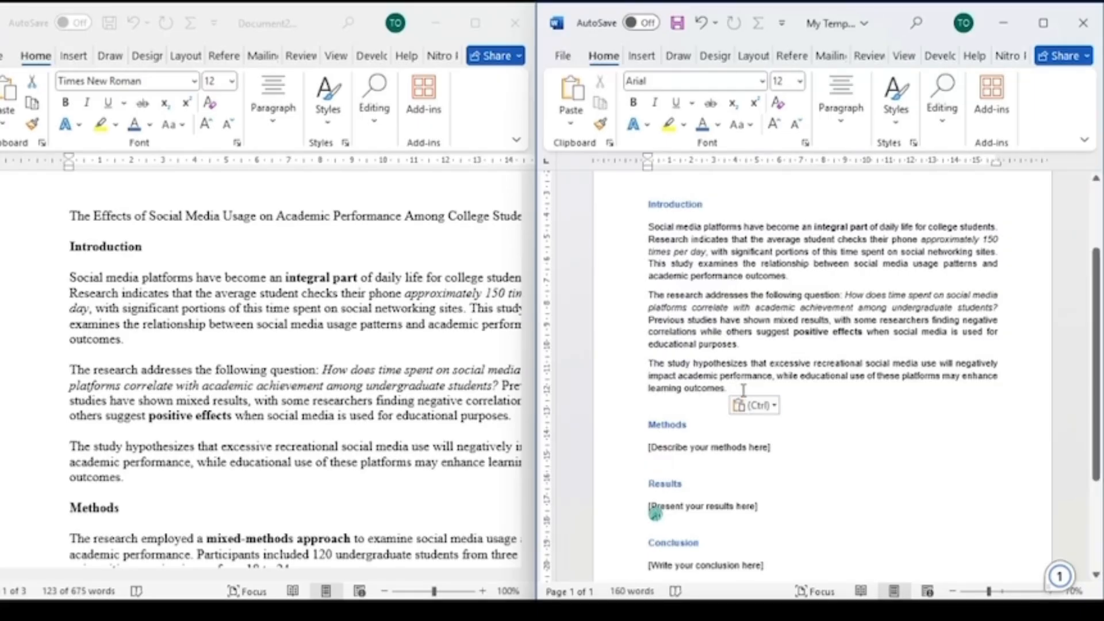
pyautogui.moveTo(735, 386); pyautogui.dragTo(658, 228)
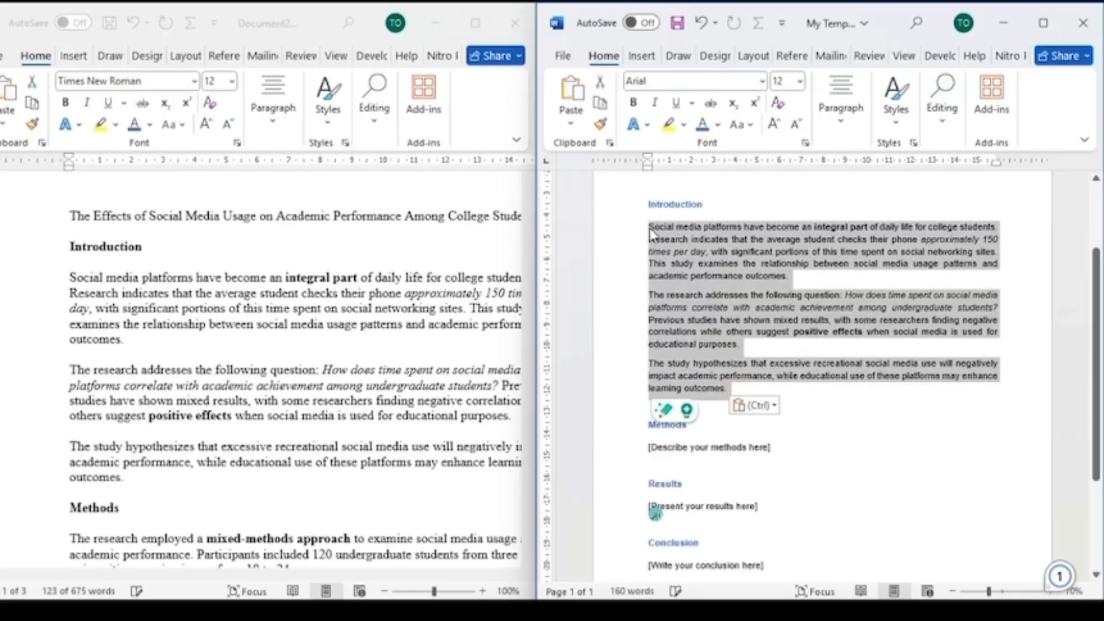
pyautogui.hotkey('ctrl', 'i')
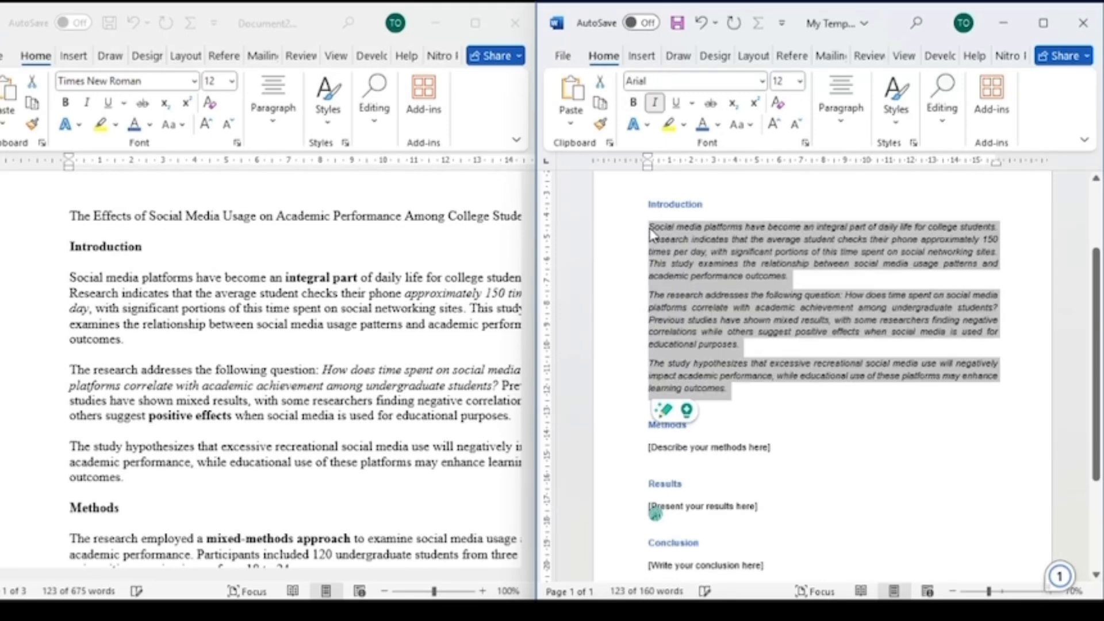
pyautogui.click(851, 431)
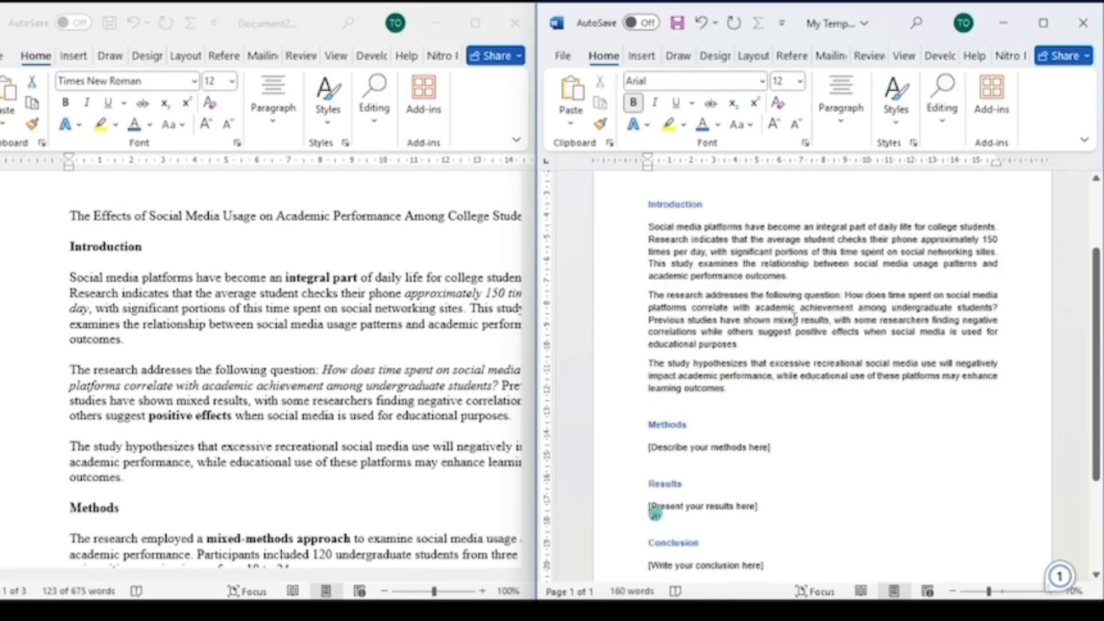
# - Copy the Methods paragraphs, bullet lists and participant groups from the paper into the template in place of the methods placeholder
pyautogui.scroll(-1, 655, 512)
pyautogui.scroll(-5, 135, 407)
pyautogui.tripleClick(135, 407)
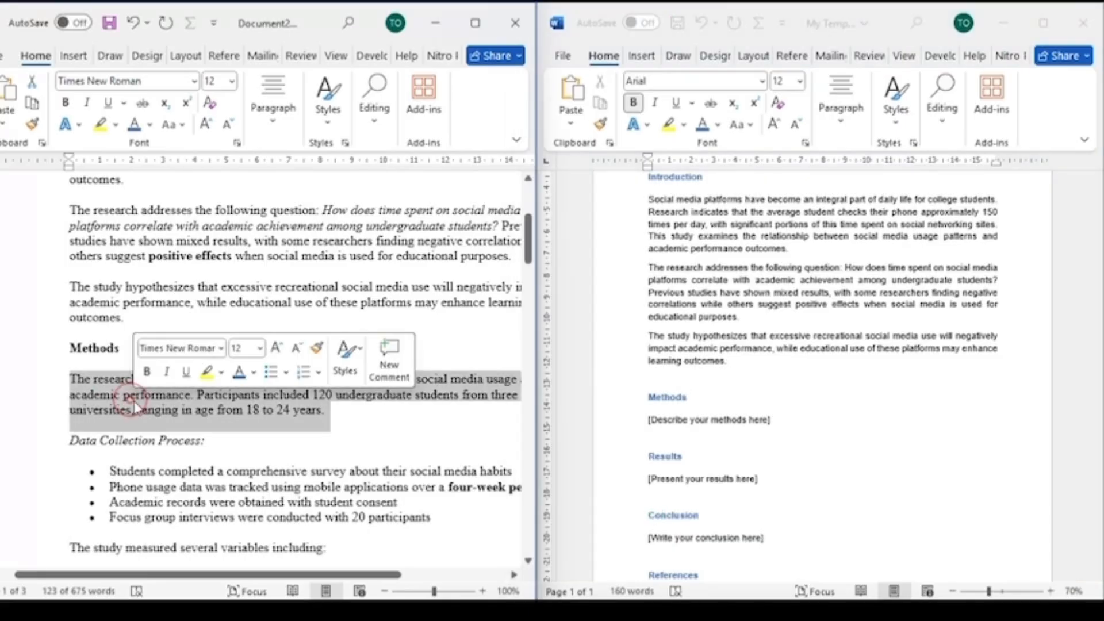
pyautogui.scroll(-7, 150, 417)
pyautogui.keyDown('shift'); pyautogui.click(475, 351); pyautogui.keyUp('shift')
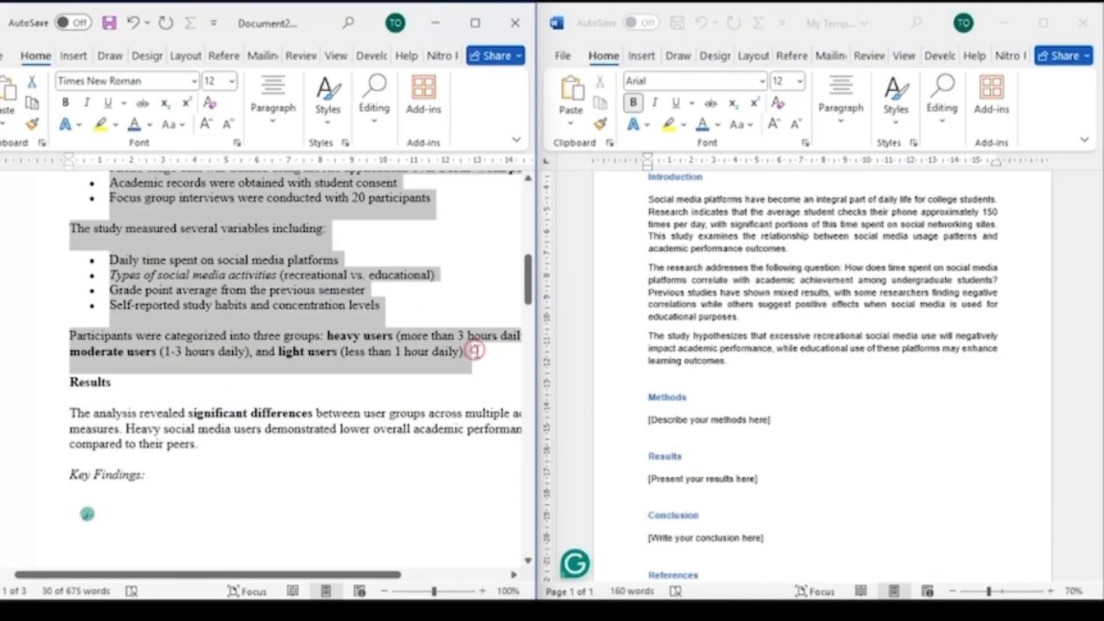
pyautogui.hotkey('ctrl', 'c')
pyautogui.click(599, 423)
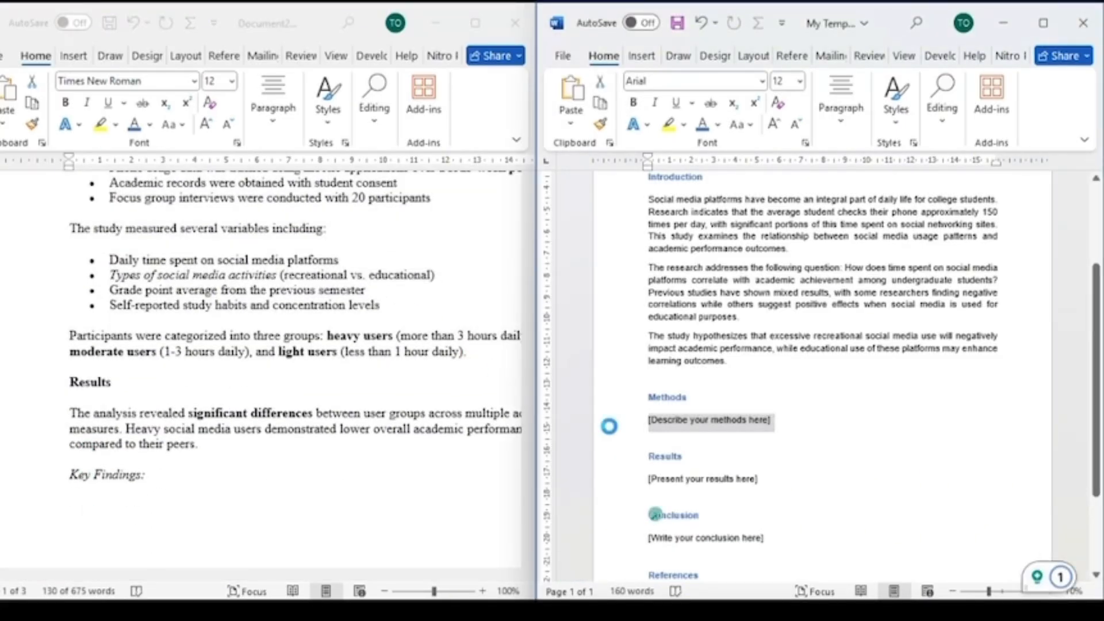
pyautogui.hotkey('ctrl', 'v')
# - Remove the italic and bold emphasis from the pasted Methods content in the template
pyautogui.scroll(4, 755, 407)
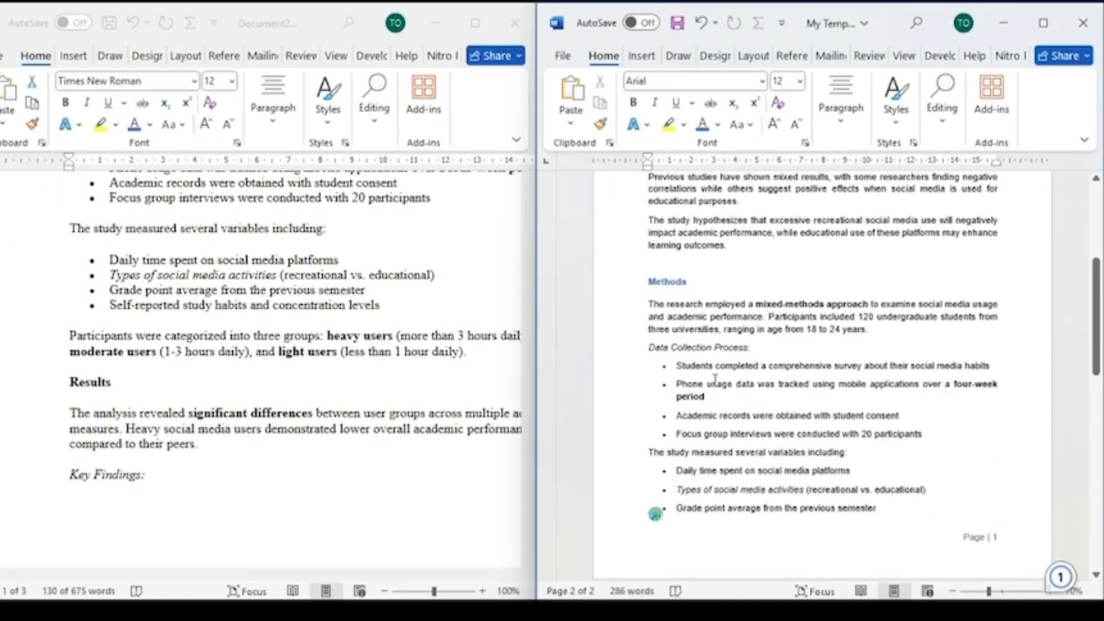
pyautogui.tripleClick(716, 490)
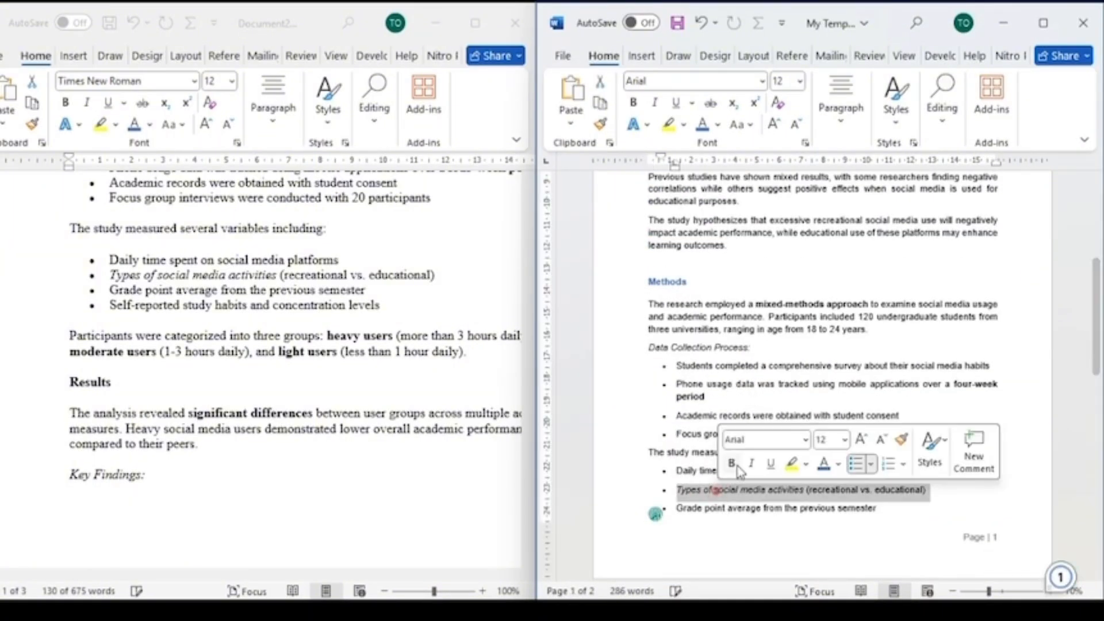
pyautogui.click(741, 493)
pyautogui.scroll(-4, 719, 462)
pyautogui.scroll(1, 714, 292)
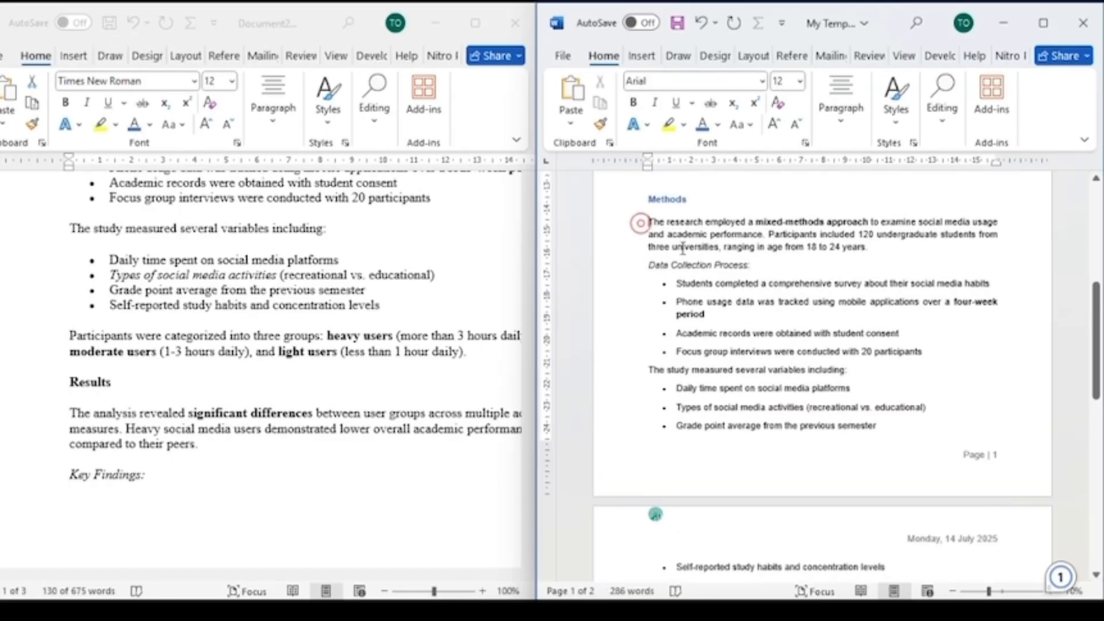
pyautogui.scroll(-5, 682, 249)
pyautogui.keyDown('shift'); pyautogui.click(839, 478); pyautogui.keyUp('shift')
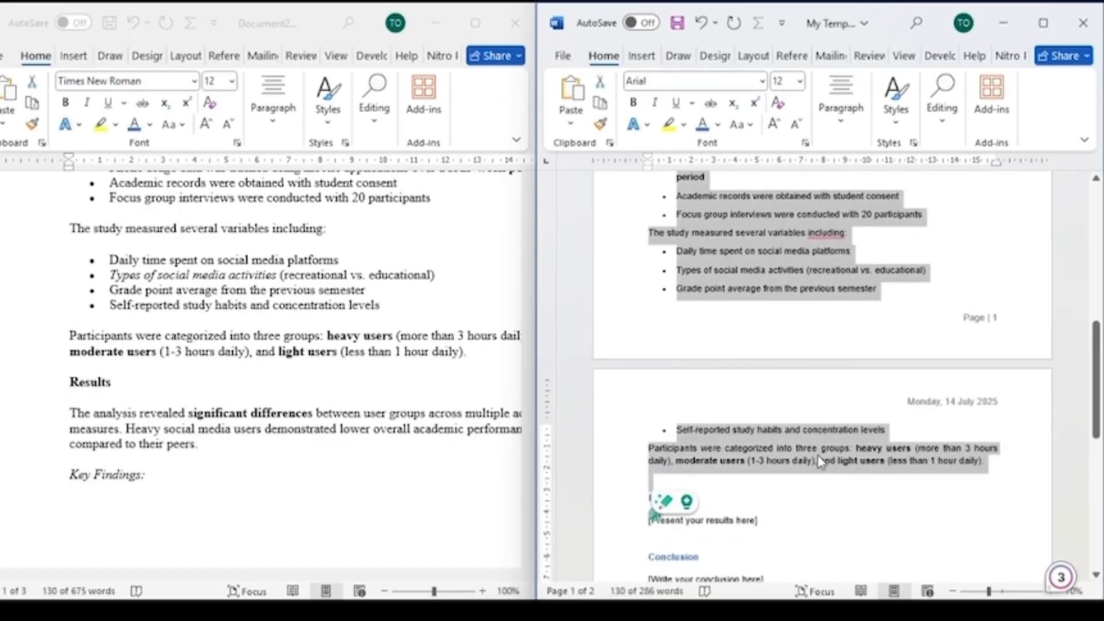
pyautogui.hotkey('ctrl', 'b')
pyautogui.hotkey('ctrl', 'b')
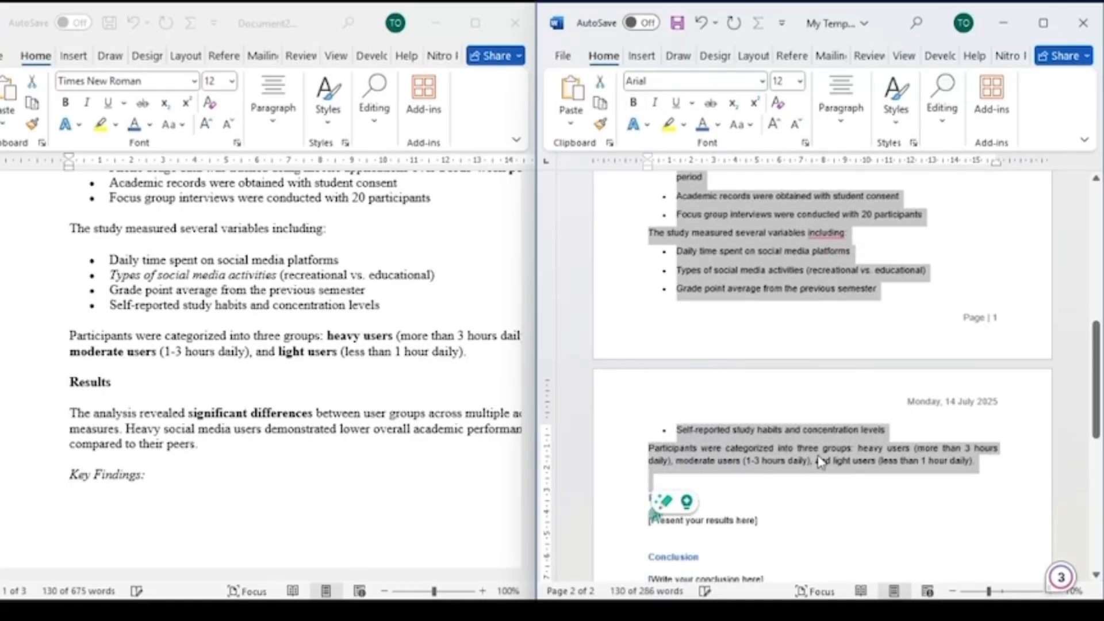
pyautogui.click(822, 462)
# - Copy the Conclusion paragraphs from the paper into the template in place of the conclusion placeholder, then maximize the template
pyautogui.scroll(8, 747, 426)
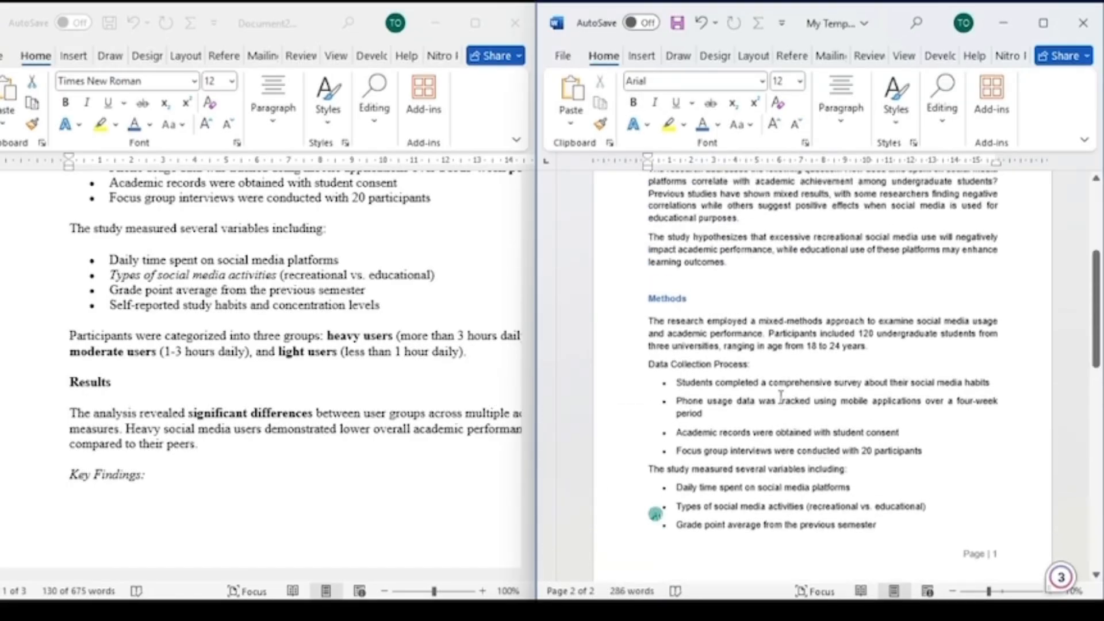
pyautogui.scroll(-15, 177, 403)
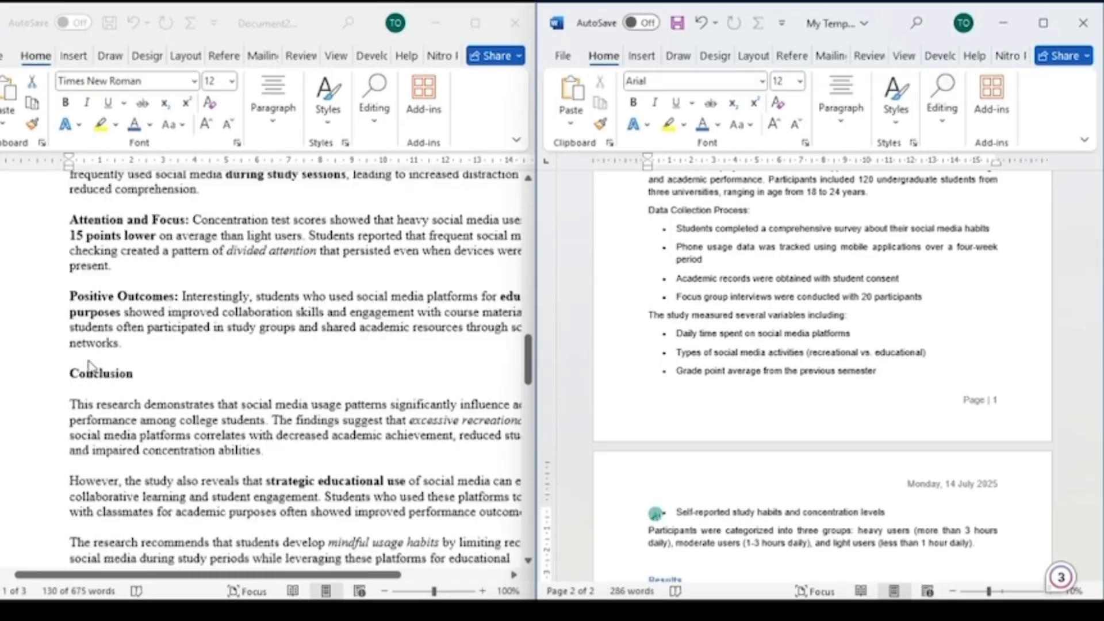
pyautogui.tripleClick(114, 347)
pyautogui.scroll(-5, 402, 343)
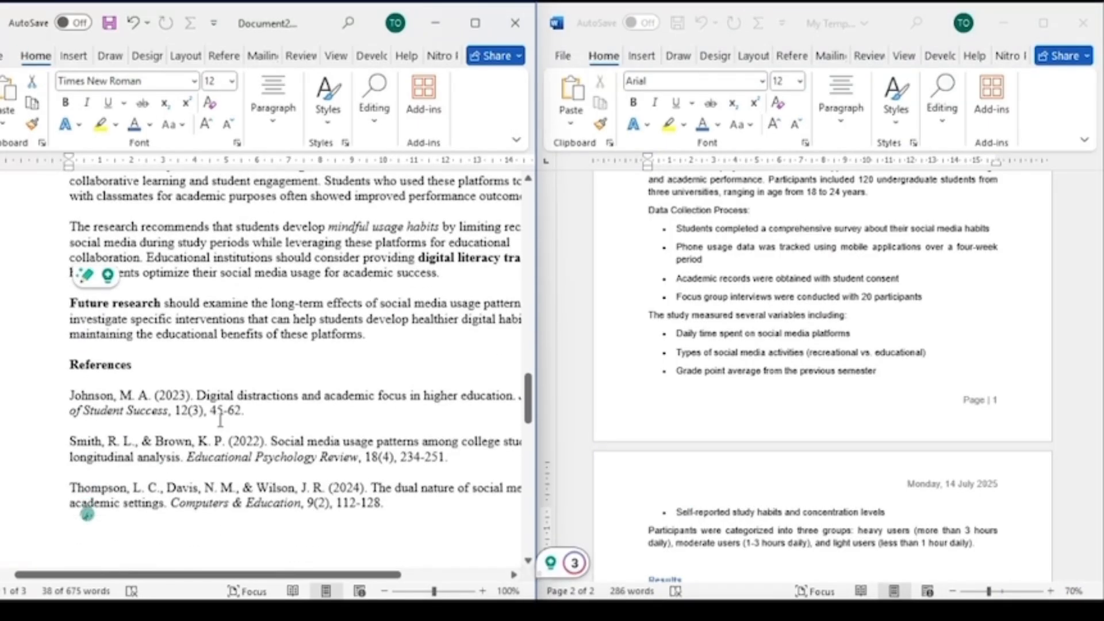
pyautogui.keyDown('shift'); pyautogui.click(402, 343); pyautogui.keyUp('shift')
pyautogui.scroll(-6, 619, 340)
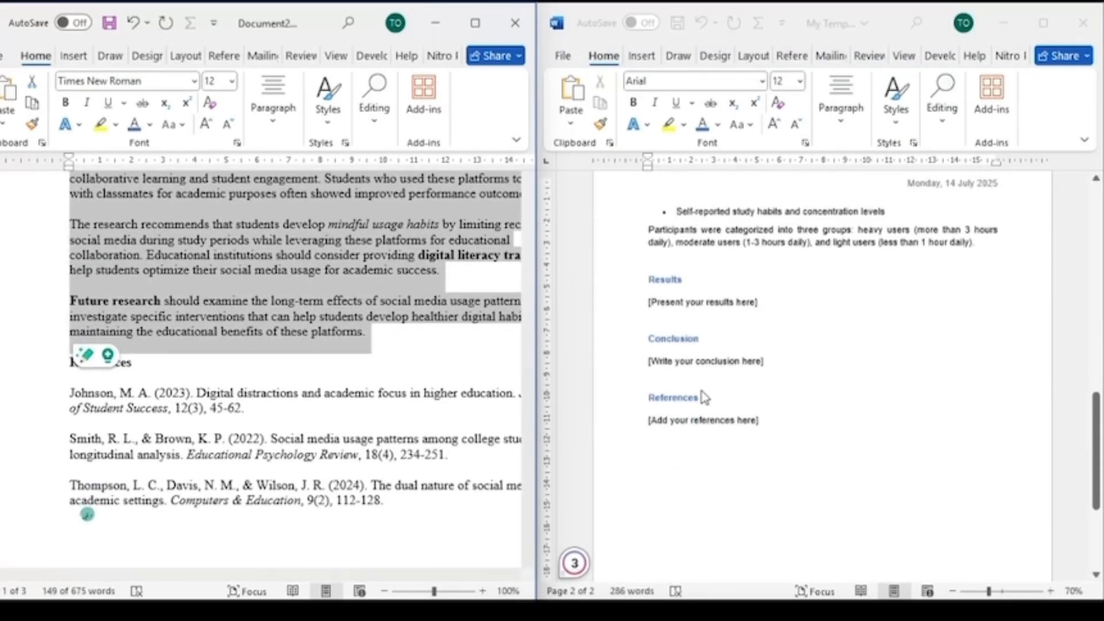
pyautogui.click(610, 336)
pyautogui.click(600, 345)
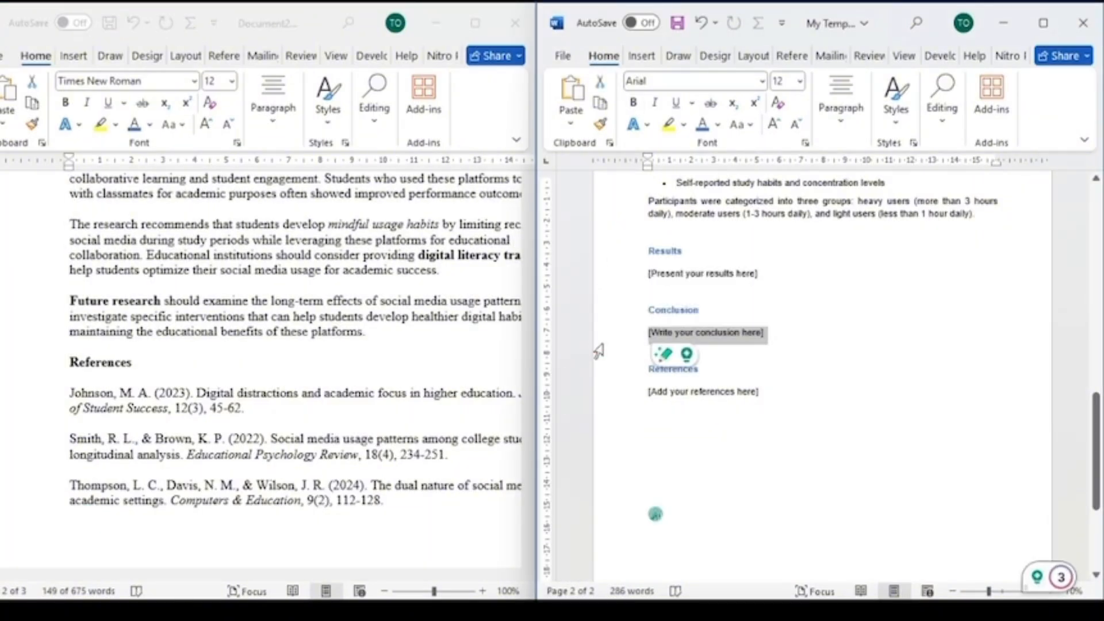
pyautogui.write('This research demonstrates that social media usage patterns significantly influence academic performance among college students. The findings suggest that excessive recreational use of social media platforms correlates with decreased academic achievement, reduced study time, and impaired concentration abilities. However, the study also reveals that strategic educational use of social media can enhance collaborative learning and student engagement. Students who used these platforms to connect with classmates for academic purposes often showed improved performance outcomes. The research recommends that students develop mindful usage habits by limiting recreational social media during study periods while leveraging these platforms for educational collaboration. Educational institutions should consider providing digital literacy training to help students optimize their social media usage for academic success. Future research should examine the long-term effects of social media usage patterns and investigate specific interventions that can help students develop healthier digital habits while maintaining the educational benefits of these platforms.')
pyautogui.click(1056, 36)
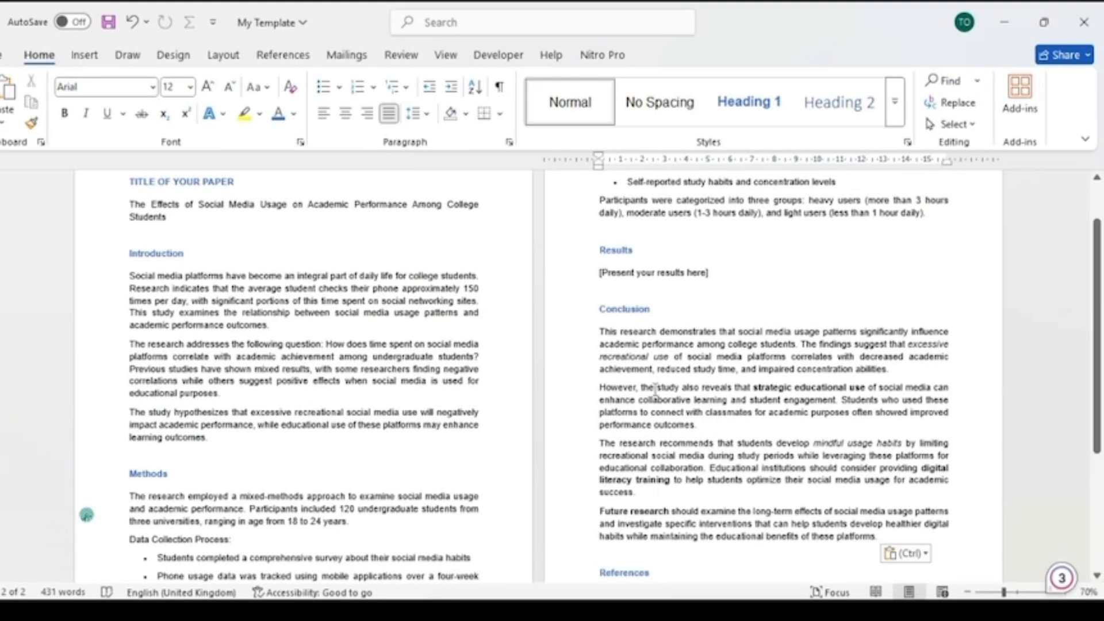
# - Change the pasted Conclusion to keep text only so it takes the template's formatting
pyautogui.scroll(-2, 670, 382)
pyautogui.keyDown('ctrl'); pyautogui.scroll(5, 736, 446); pyautogui.keyUp('ctrl')
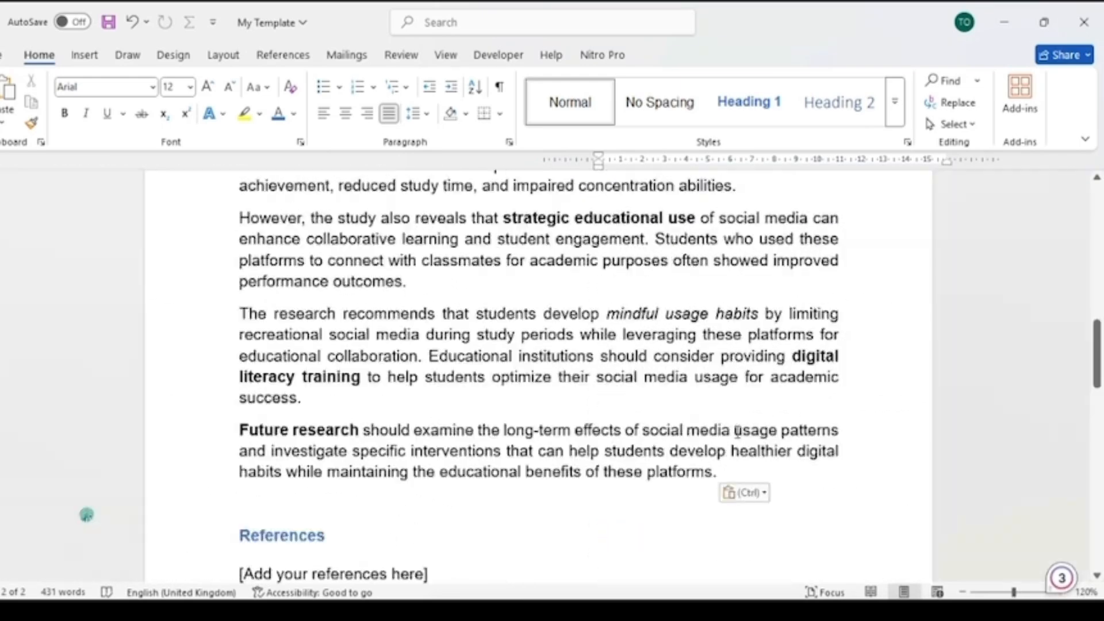
pyautogui.scroll(-4, 734, 503)
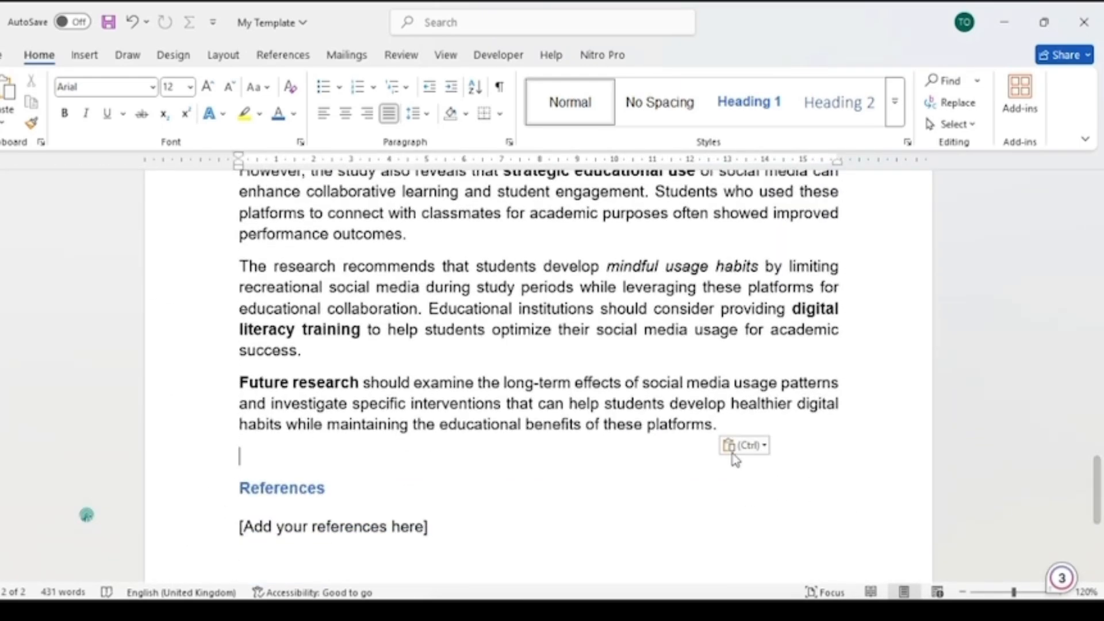
pyautogui.click(743, 446)
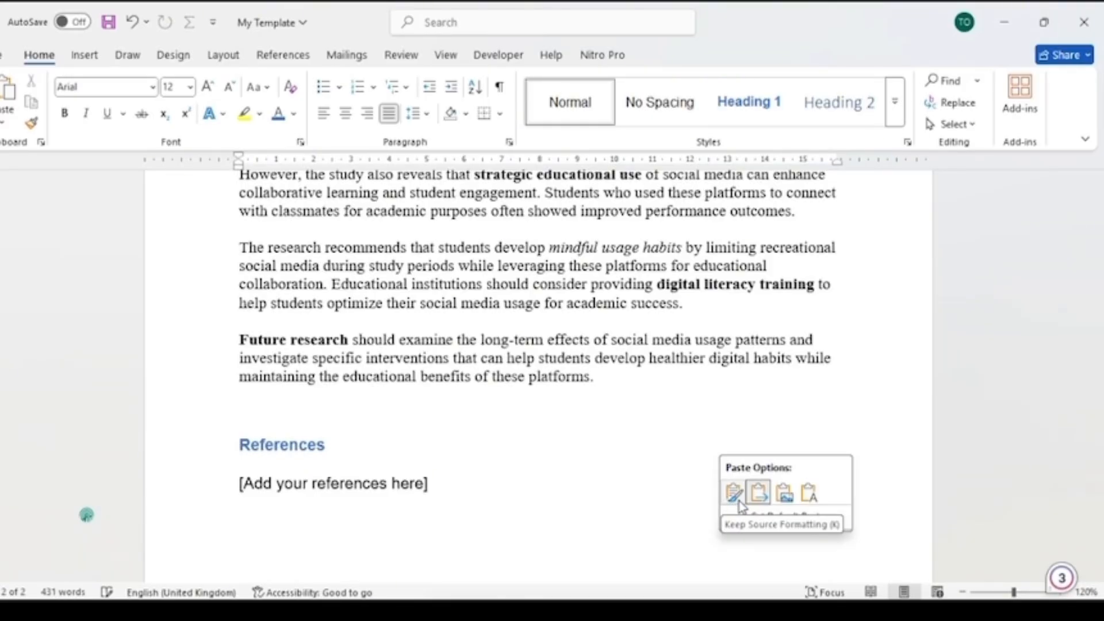
pyautogui.click(735, 496)
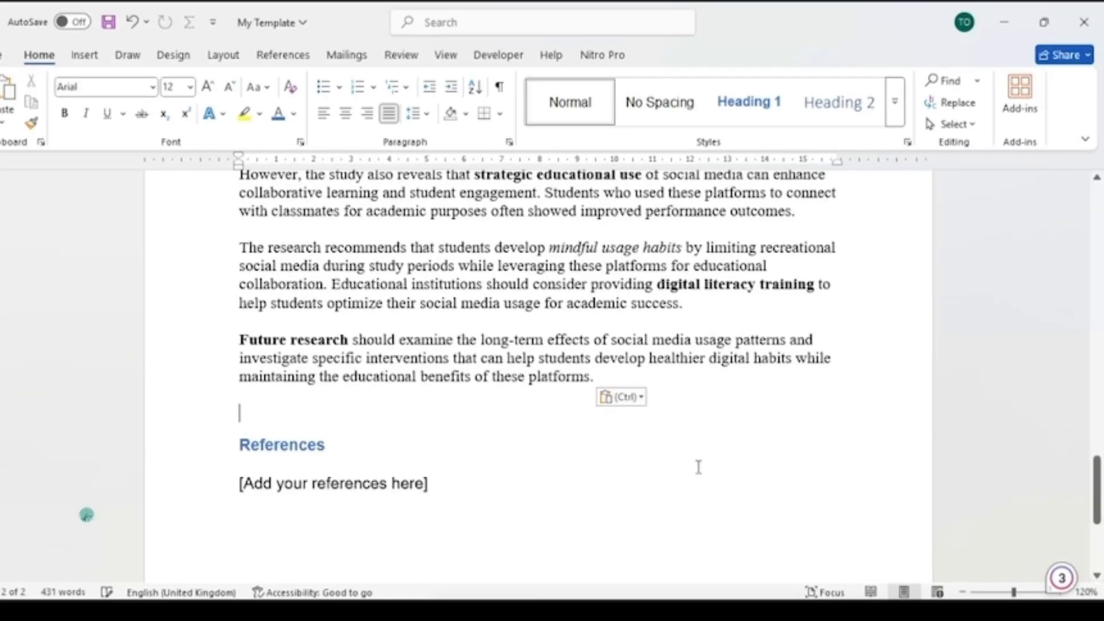
pyautogui.scroll(6, 579, 292)
pyautogui.scroll(-4, 587, 329)
pyautogui.scroll(-1, 586, 329)
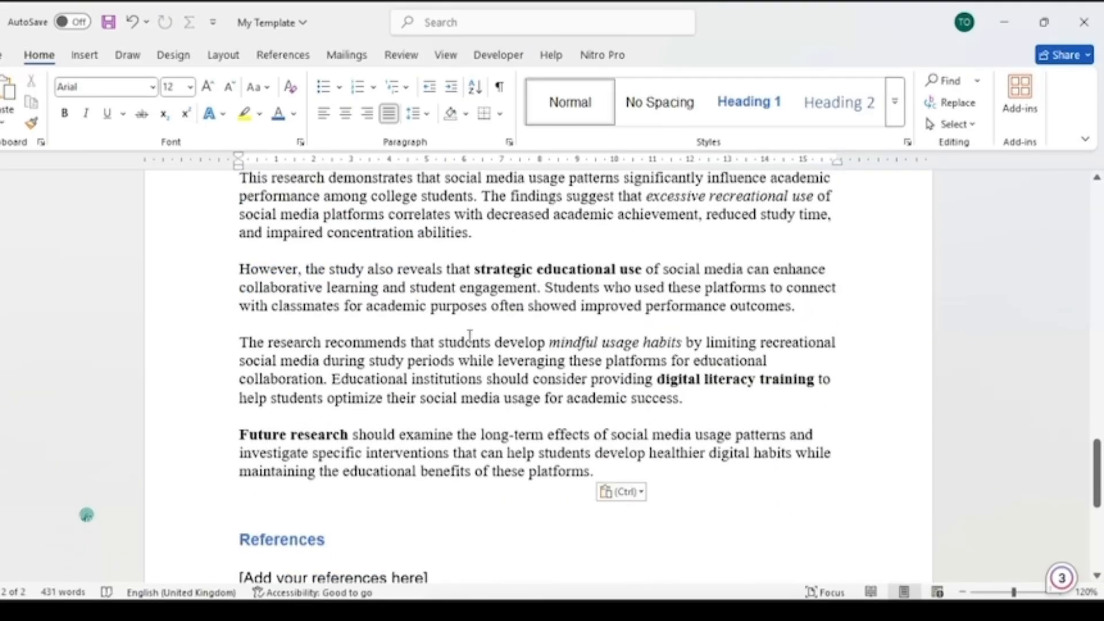
pyautogui.click(622, 492)
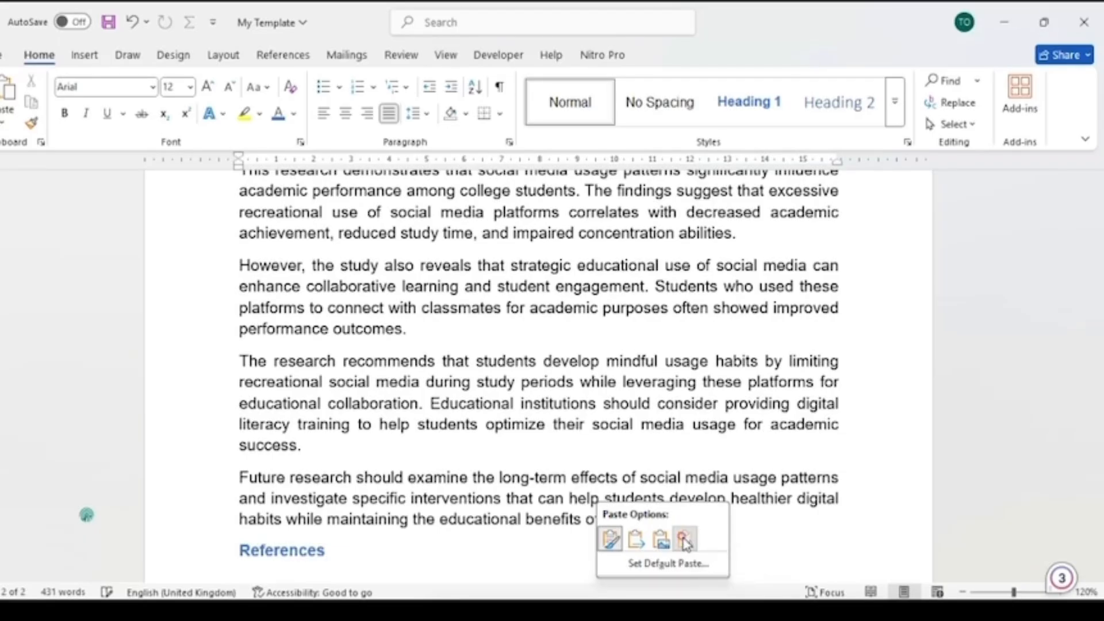
pyautogui.click(685, 540)
# - Review the pasted Conclusion and snap the template window back beside the research paper
pyautogui.scroll(7, 403, 387)
pyautogui.scroll(-5, 420, 374)
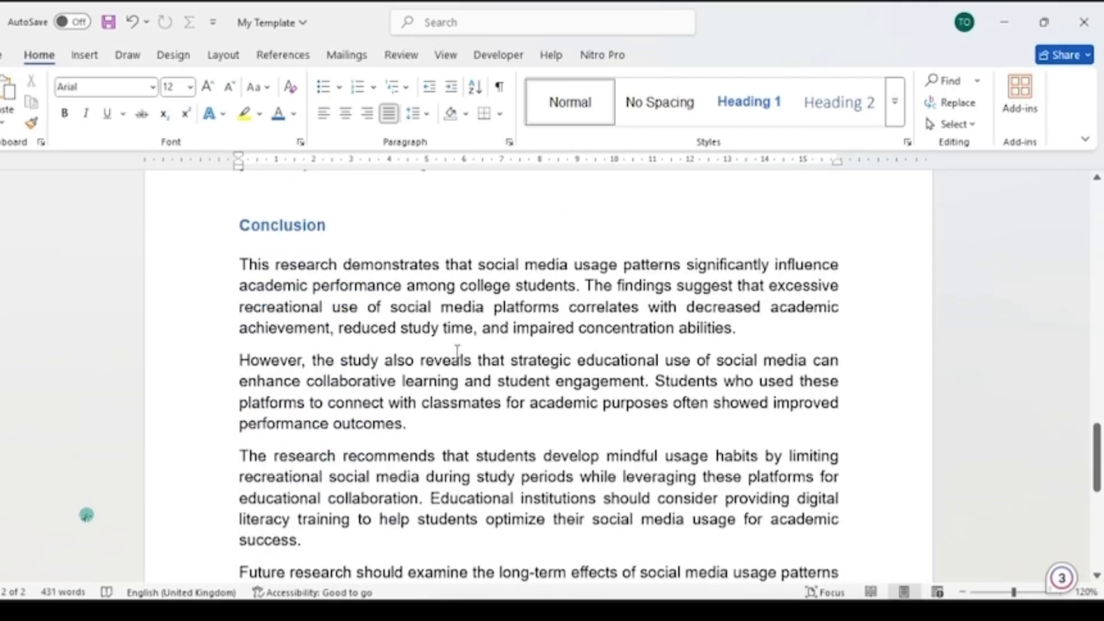
pyautogui.scroll(-3, 454, 353)
pyautogui.scroll(-3, 674, 287)
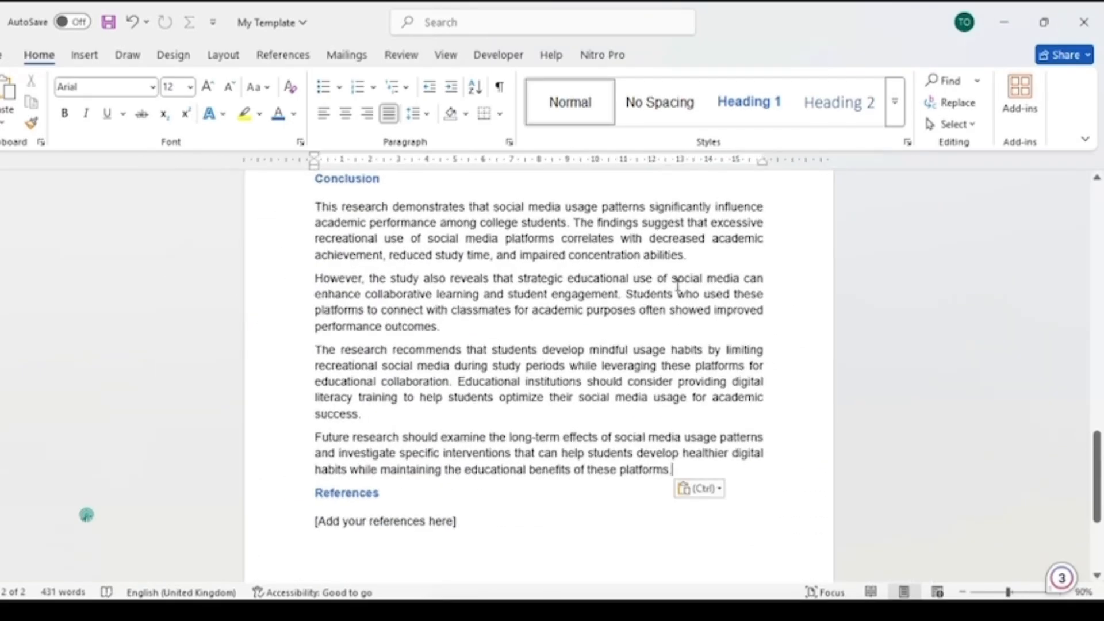
pyautogui.moveTo(810, 32); pyautogui.dragTo(1103, 423)
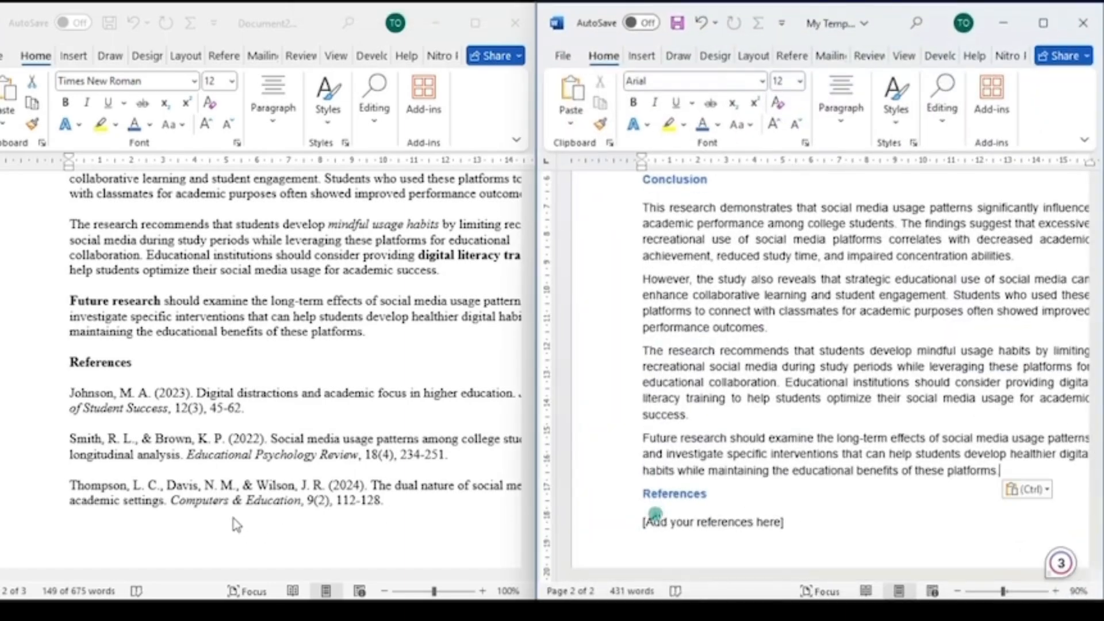
# - Copy the Results paragraphs and key findings from the paper into the template's results placeholder, pasting as text only
pyautogui.scroll(-3, 135, 405)
pyautogui.scroll(14, 136, 404)
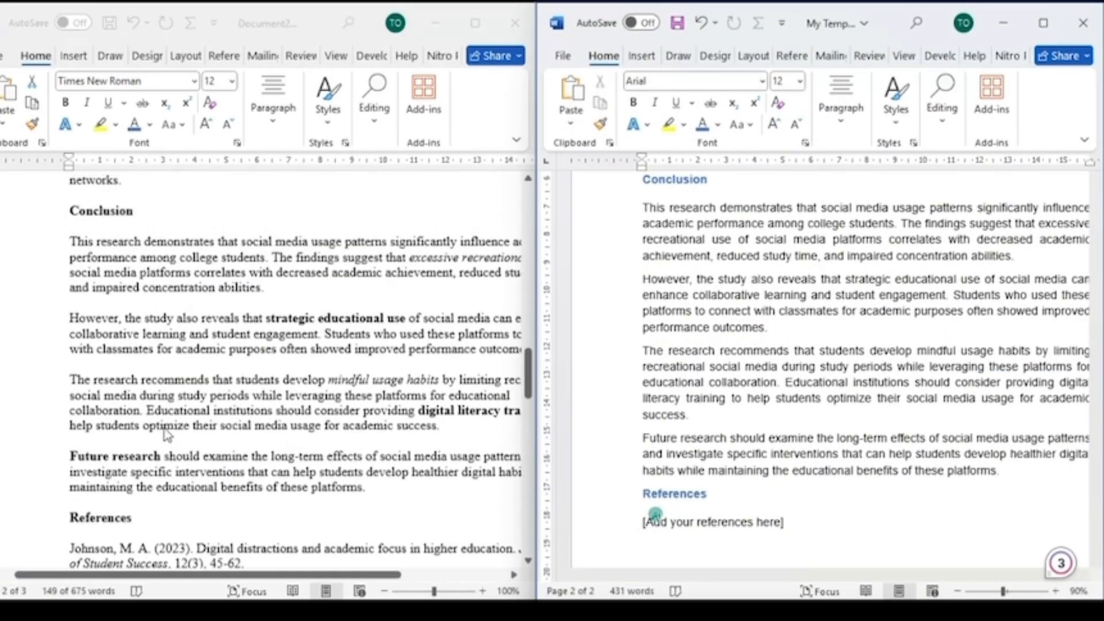
pyautogui.scroll(12, 166, 435)
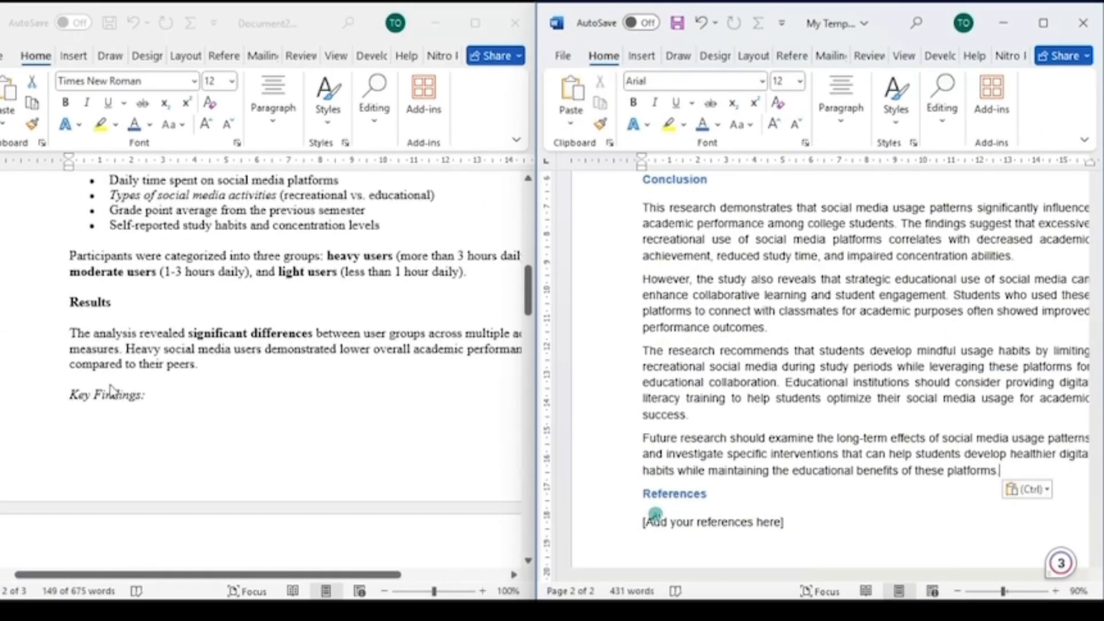
pyautogui.tripleClick(115, 420)
pyautogui.scroll(-13, 140, 437)
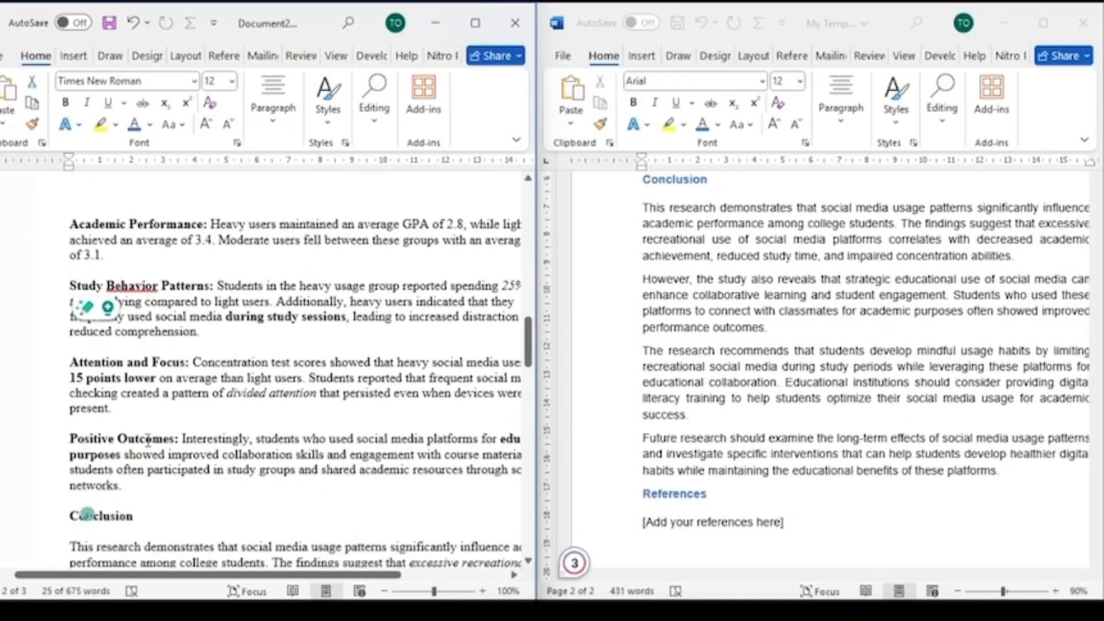
pyautogui.keyDown('shift'); pyautogui.click(148, 352); pyautogui.keyUp('shift')
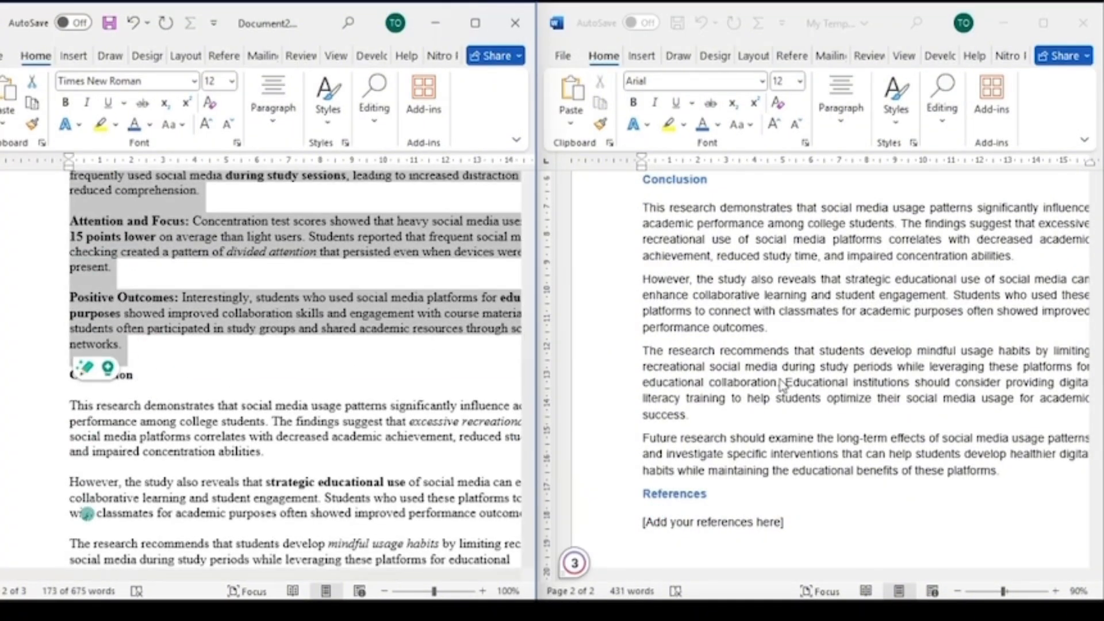
pyautogui.scroll(5, 769, 382)
pyautogui.click(616, 394)
pyautogui.click(614, 377)
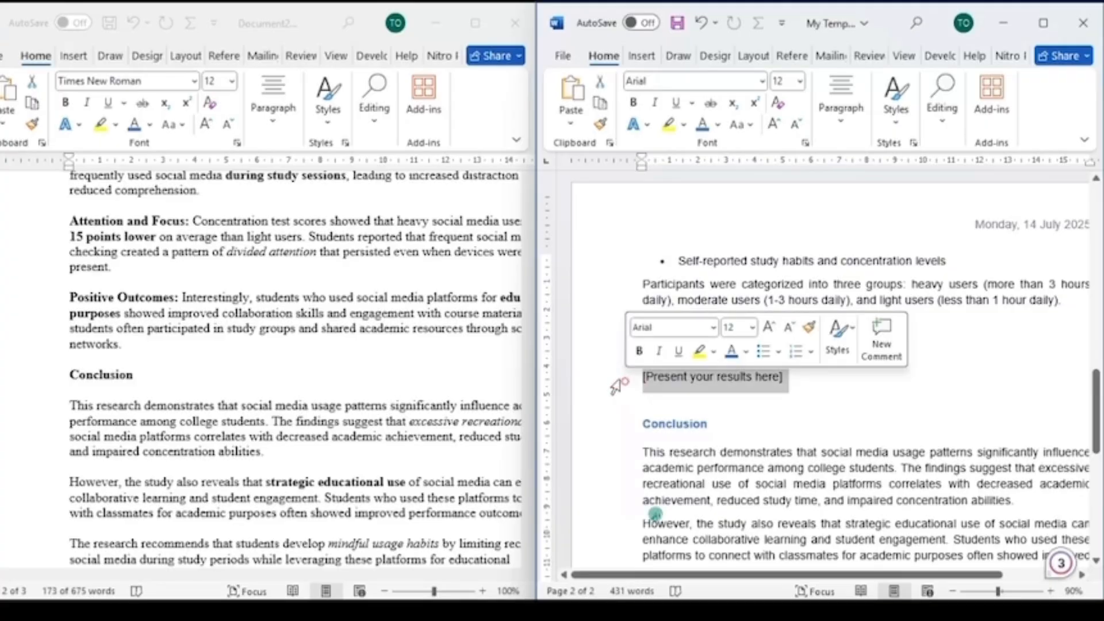
pyautogui.write('The analysis revealed significant differences between user groups across multiple academic measures. Heavy social media users demonstrated lower overall academic performance compared to their peers. Key Findings: Academic Performance: Heavy users maintained an average GPA of 2.8, while light users achieved an average of 3.4. Moderate users fell between these groups with an average GPA of 3.1. Study Behavior Patterns: Students in the heavy usage group reported spending 25% less time studying compared to light users. Additionally, heavy users indicated that they frequently used social media during study sessions, leading to increased distraction and reduced comprehension. Attention and Focus: Concentration test scores showed that heavy social media users scored 15 points lower on average than light users. Students reported that frequent social media checking created a pattern of divided attention that persisted even when devices were not present. Positive Outcomes: Interestingly, students who used social media platforms for educational purposes showed improved collaboration skills and engagement with course material. These students often participated in study groups and shared academic resources through social networks.')
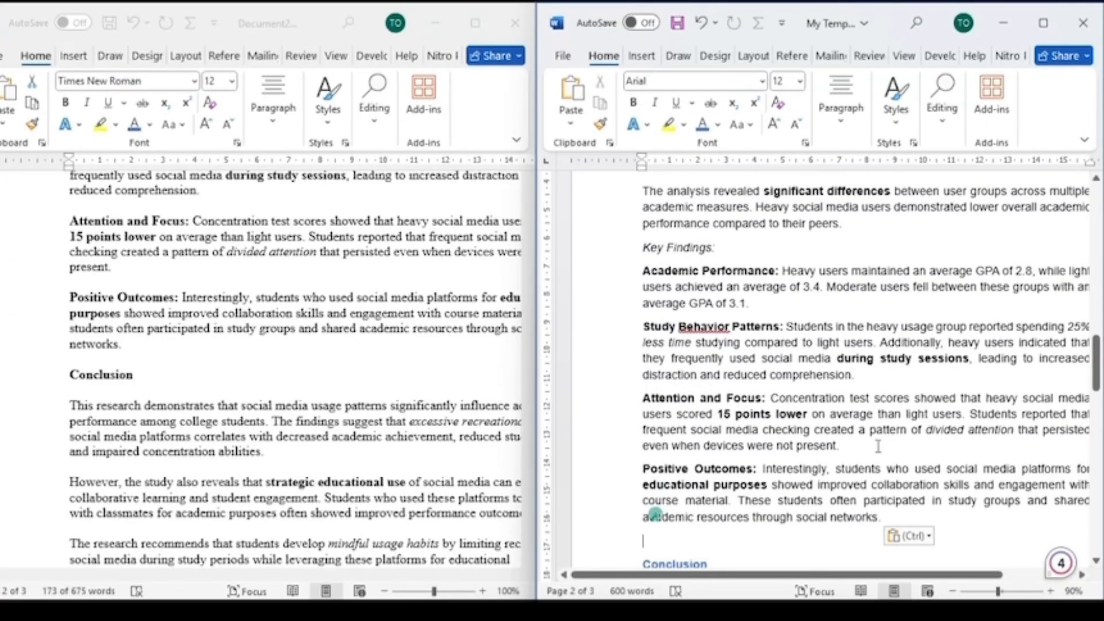
pyautogui.click(910, 537)
pyautogui.click(973, 487)
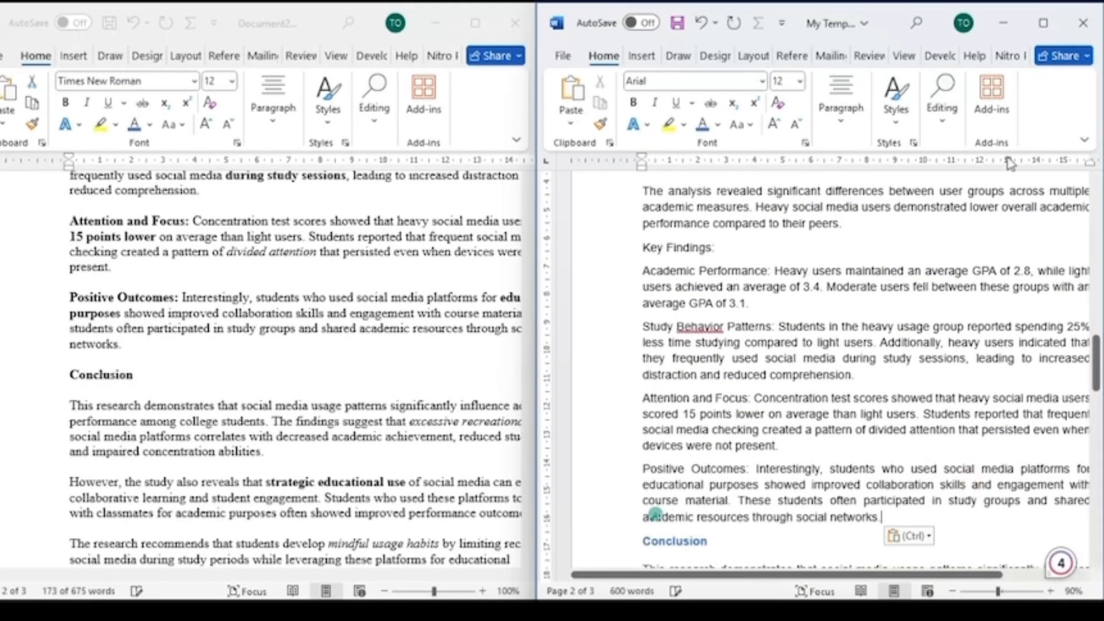
# - Maximize the template and make the Key Findings label bold
pyautogui.click(1043, 24)
pyautogui.scroll(3, 446, 343)
pyautogui.scroll(-2, 446, 343)
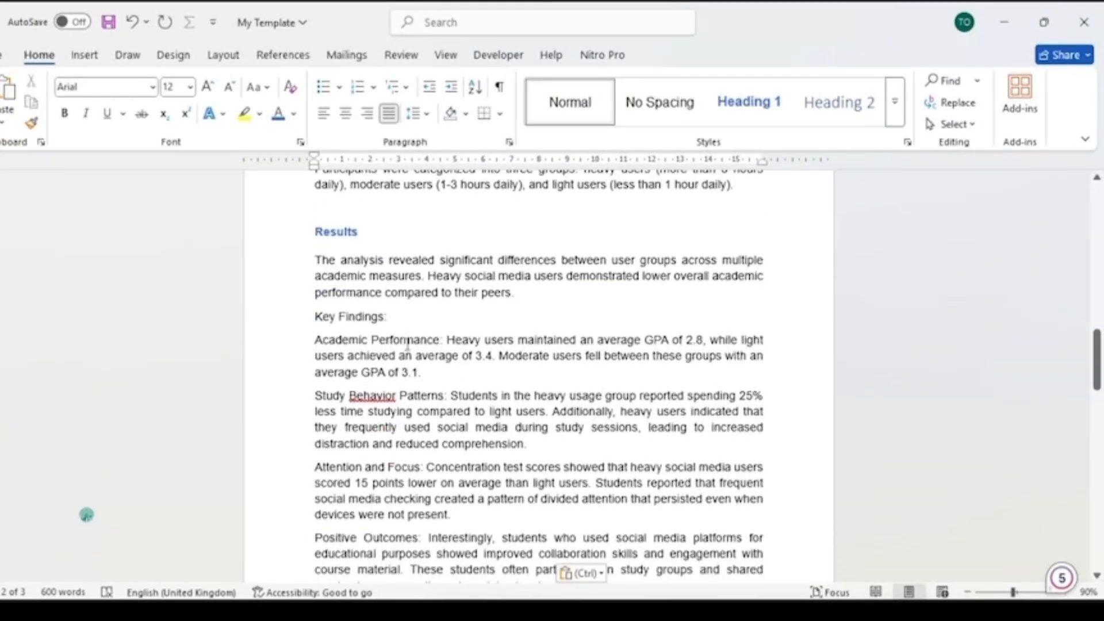
pyautogui.click(278, 320)
pyautogui.click(292, 293)
pyautogui.click(485, 345)
# - Delete the empty paragraphs before the Methods heading and between the title and the Introduction heading
pyautogui.scroll(-6, 527, 364)
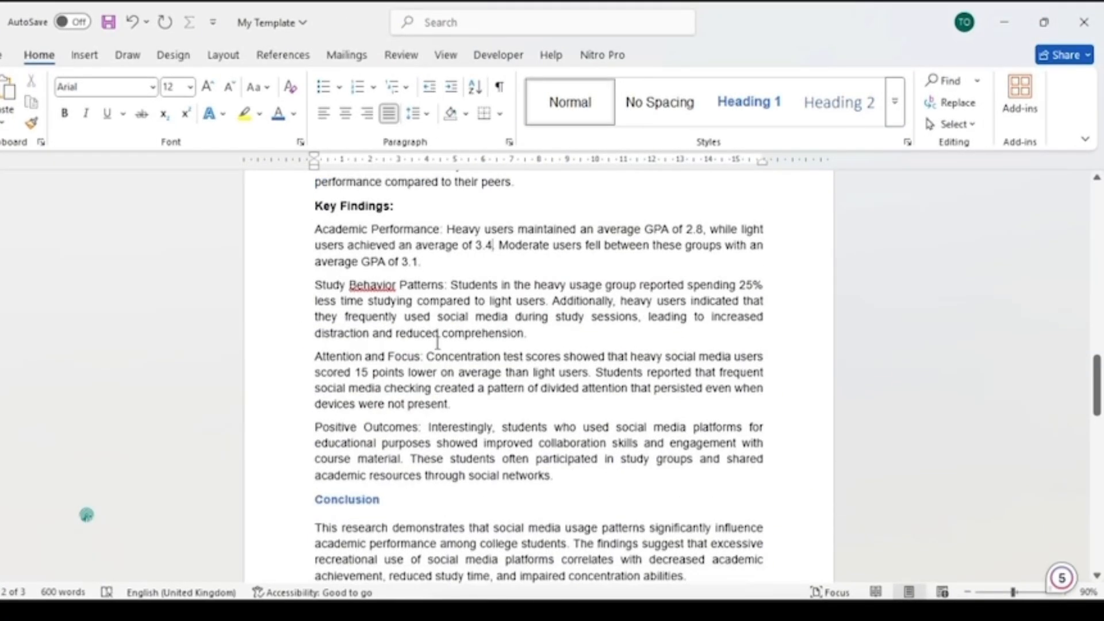
pyautogui.keyDown('ctrl'); pyautogui.scroll(-3, 527, 365); pyautogui.keyUp('ctrl')
pyautogui.scroll(10, 328, 426)
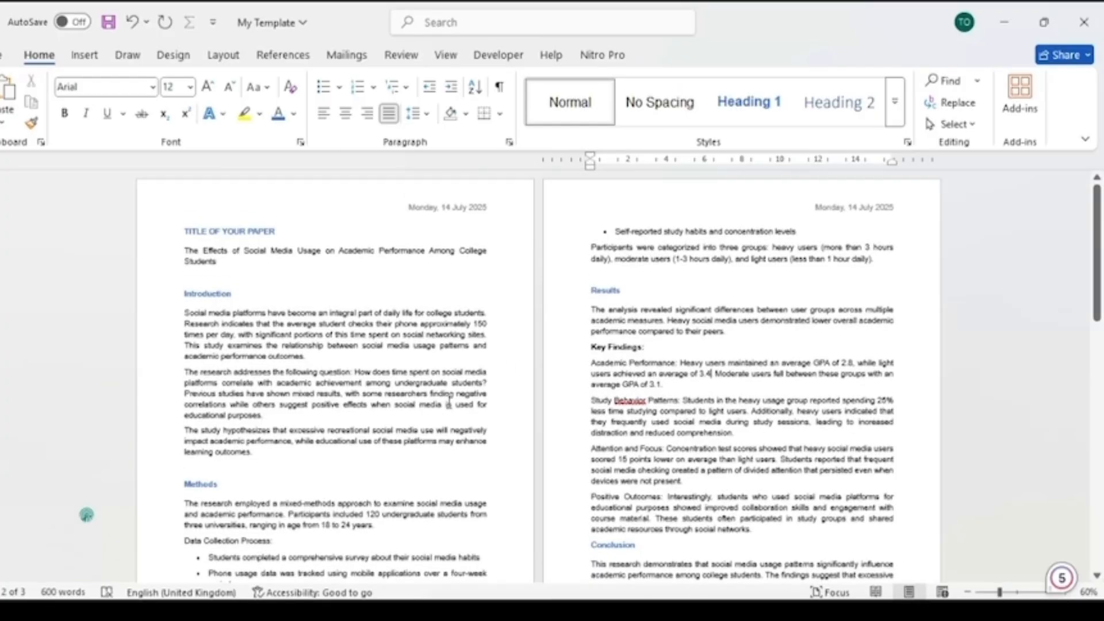
pyautogui.click(310, 422)
pyautogui.press('BackSpace')
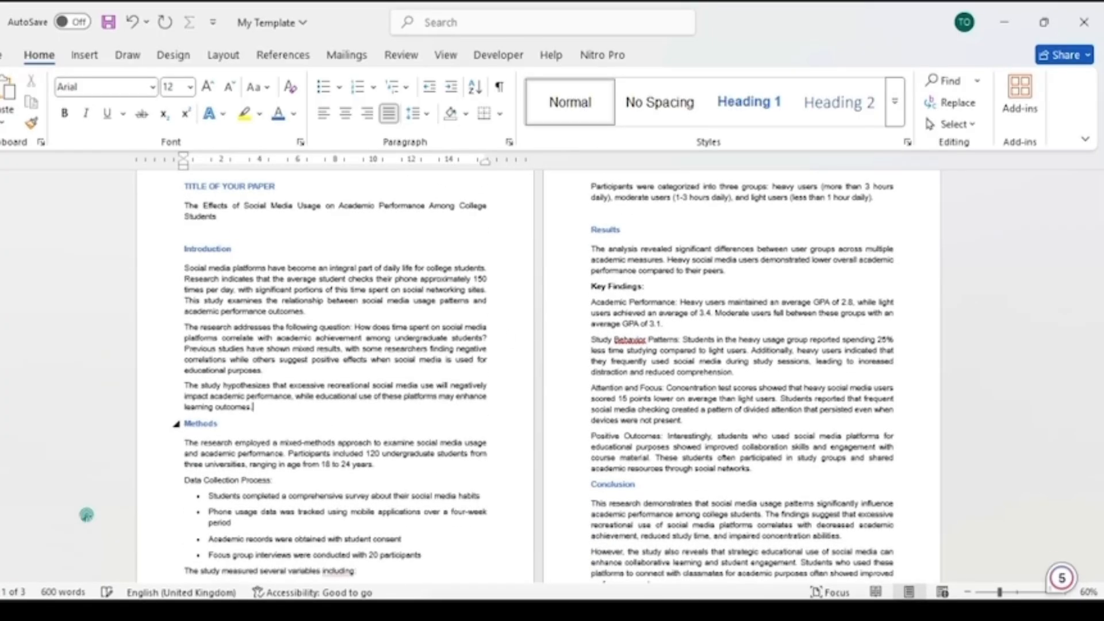
pyautogui.scroll(2, 289, 287)
pyautogui.press('BackSpace')
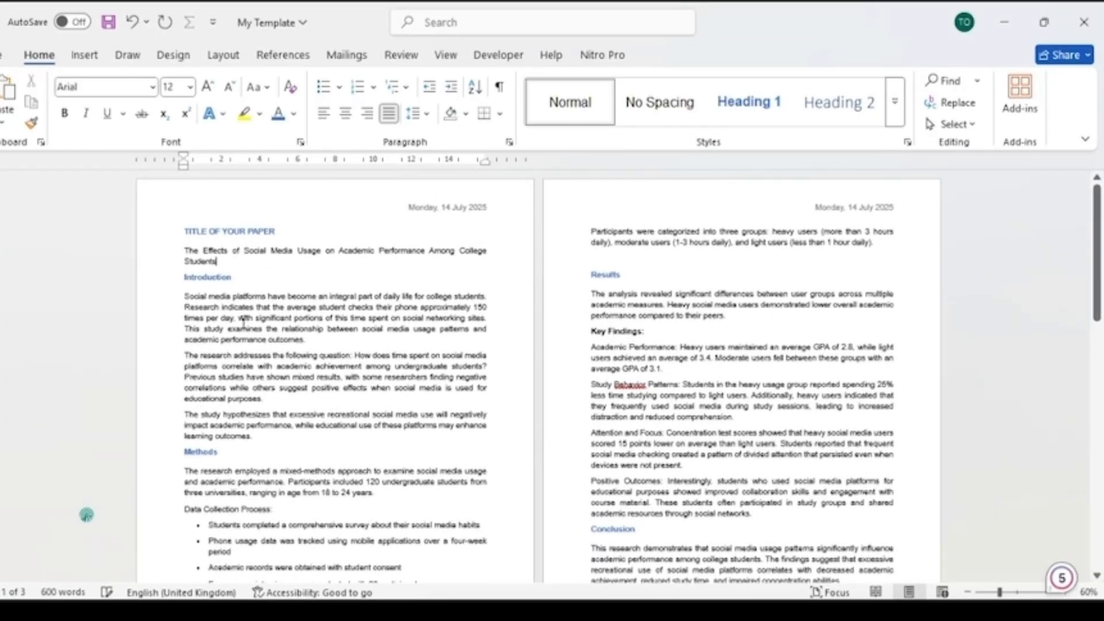
# - Save the filled template as a Word Document named My Template XXXXXXXX in the Delight folder
pyautogui.click(5, 56)
pyautogui.click(20, 276)
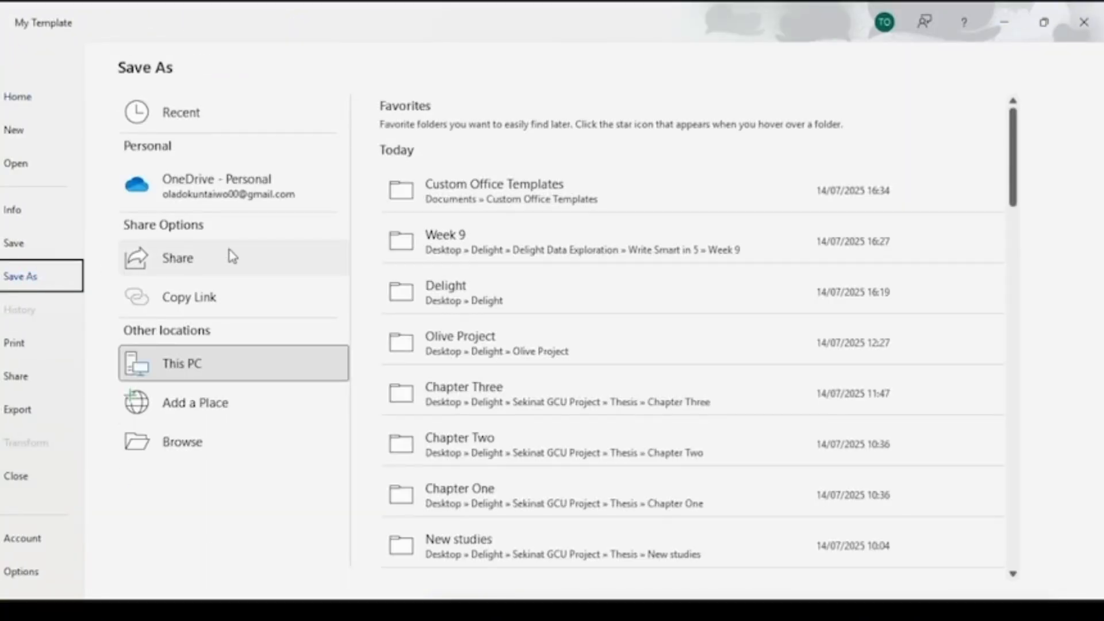
pyautogui.click(486, 291)
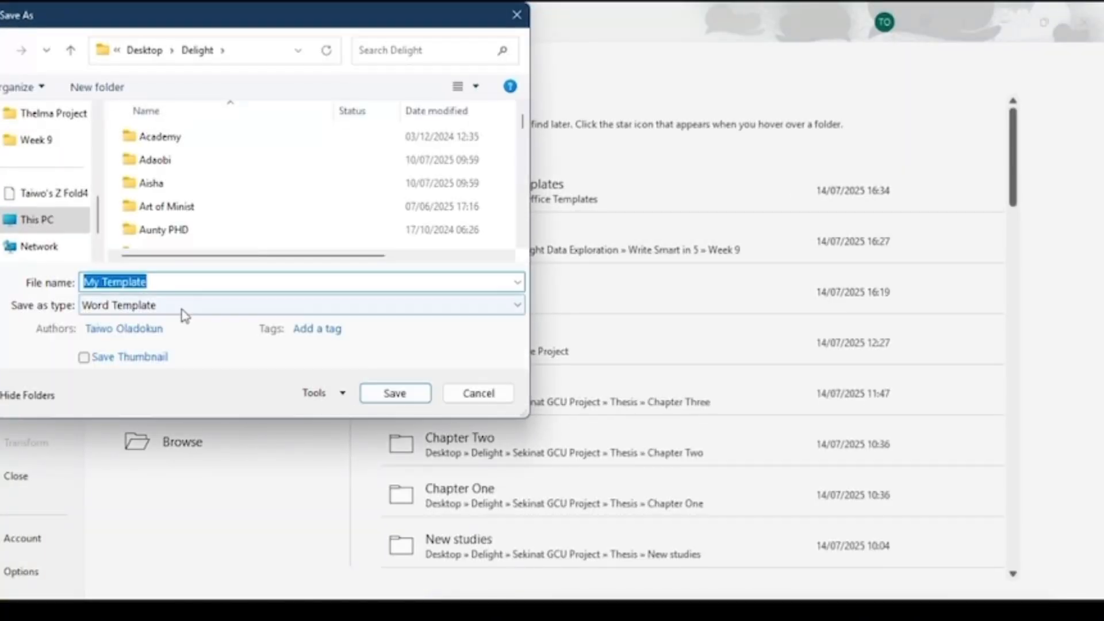
pyautogui.click(181, 307)
pyautogui.click(185, 323)
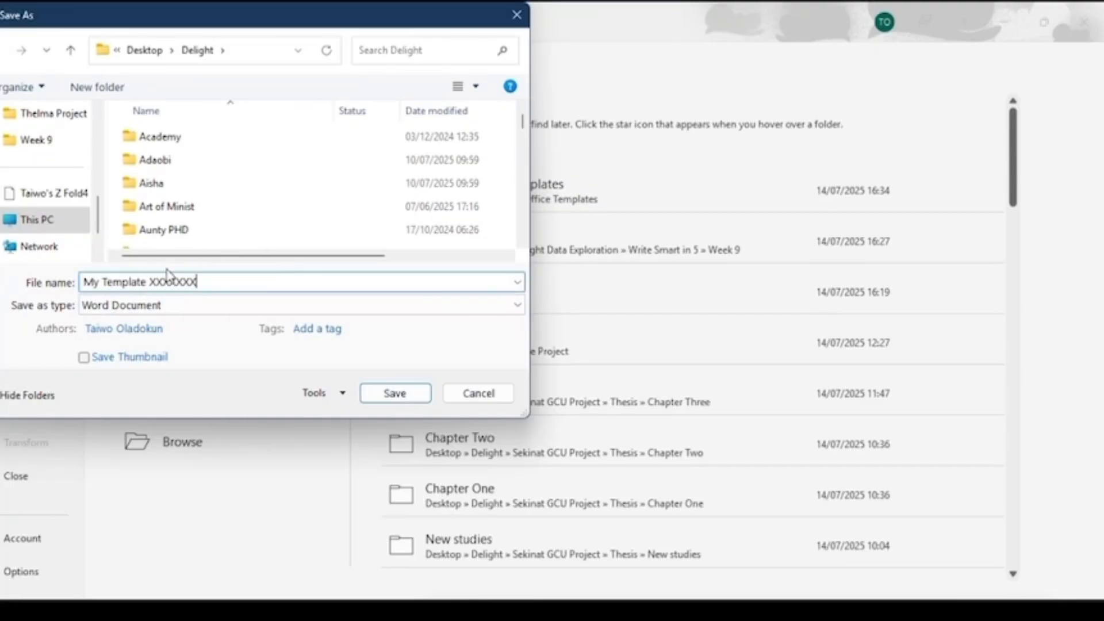
pyautogui.click(384, 395)
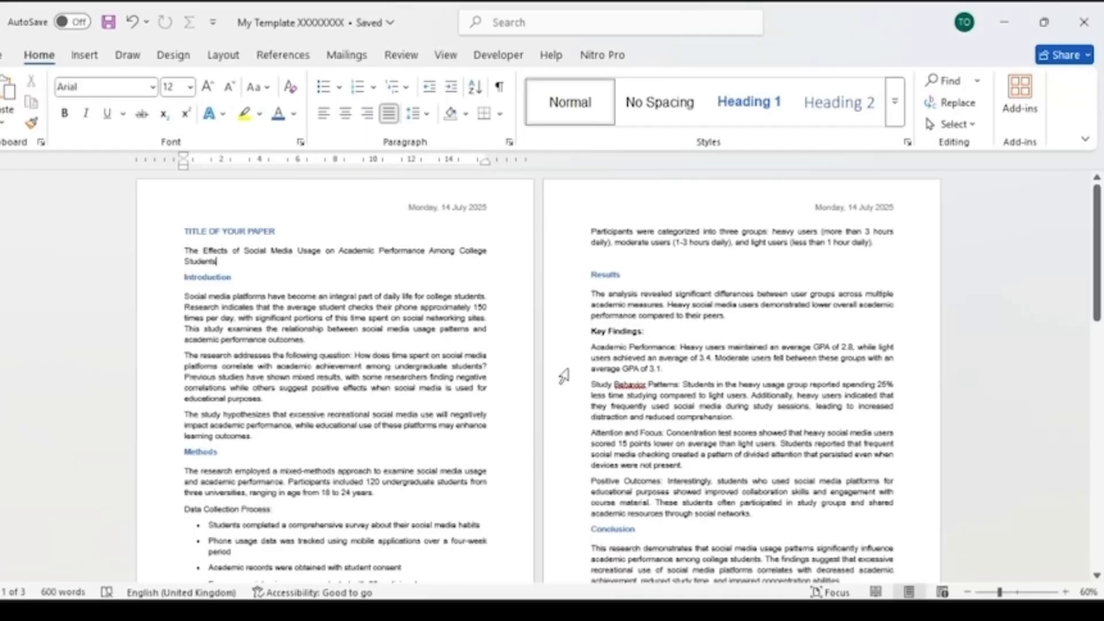
pyautogui.scroll(-10, 400, 284)
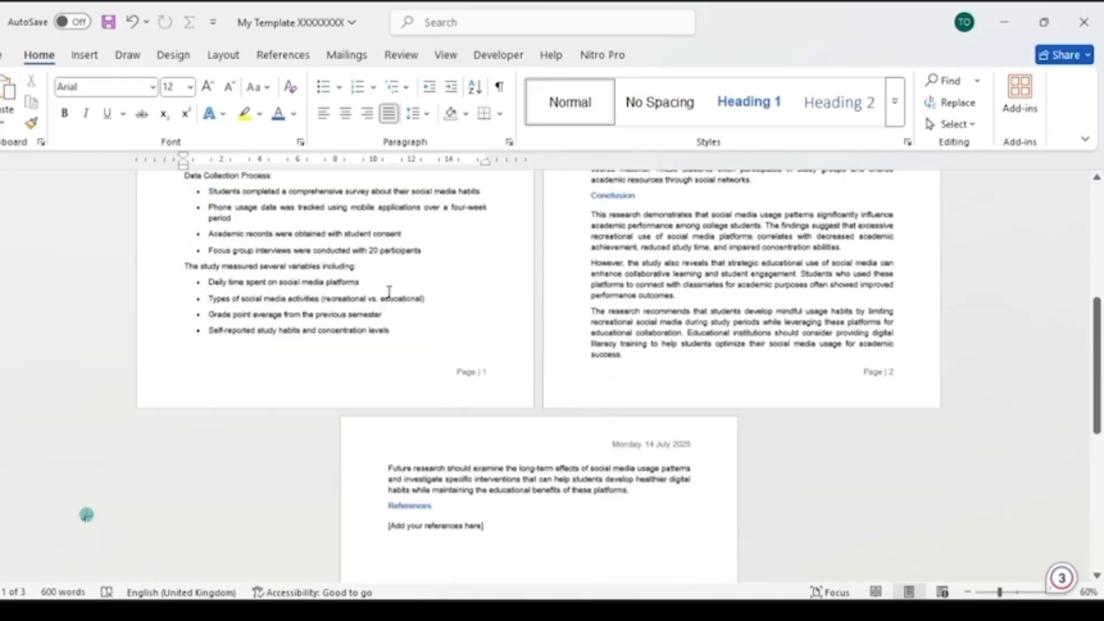
pyautogui.scroll(3, 390, 300)
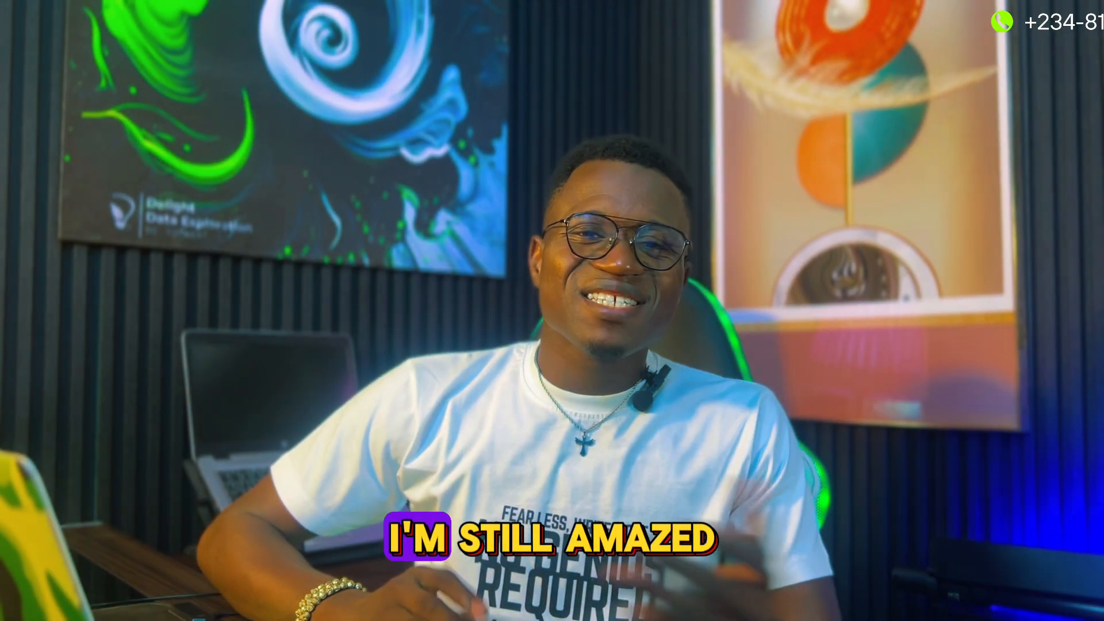